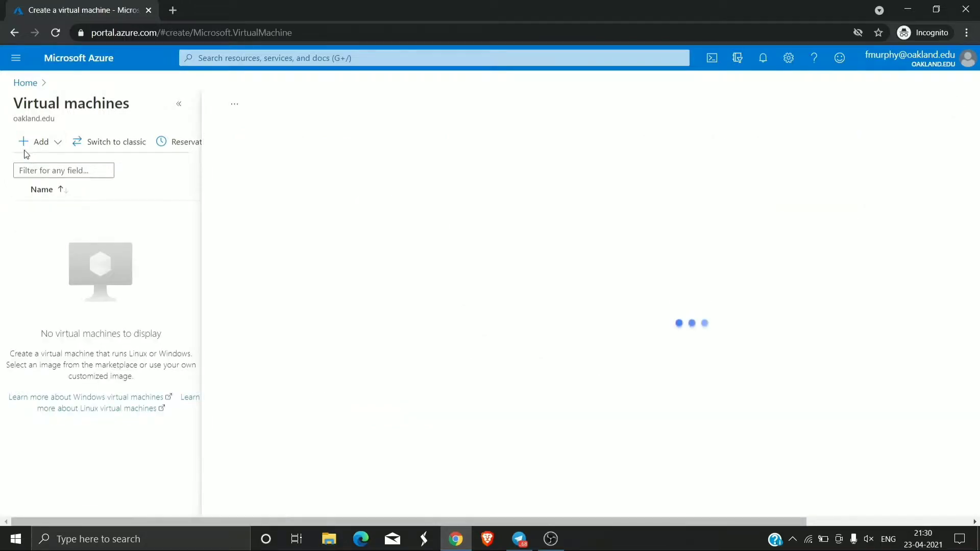
- Scroll through the Basics tab of the new virtual machine form under Azure for Students
{"action": "scroll", "coordinate": [114, 356], "scroll_direction": "down", "scroll_amount": 2}
{"action": "scroll", "coordinate": [189, 225], "scroll_direction": "up", "scroll_amount": 2}
- Create a new resource group named vmware for the VM
{"action": "left_click", "coordinate": [221, 280]}
{"action": "left_click", "coordinate": [225, 281]}
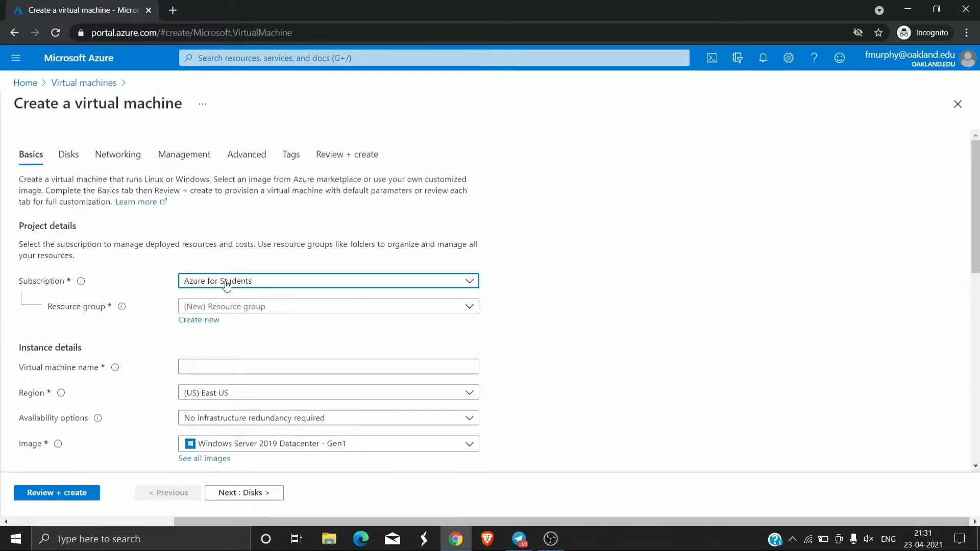
{"action": "left_click", "coordinate": [214, 320]}
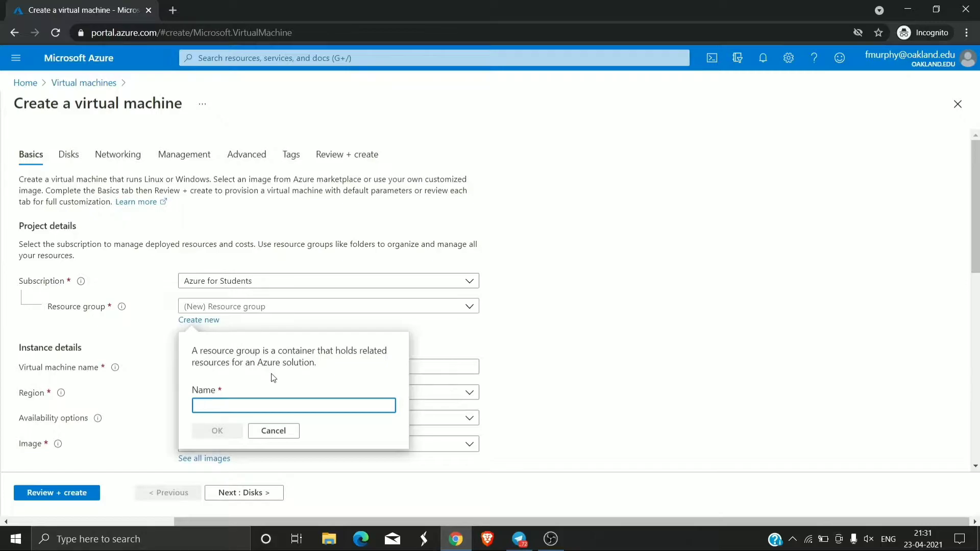
{"action": "type", "text": "vmware"}
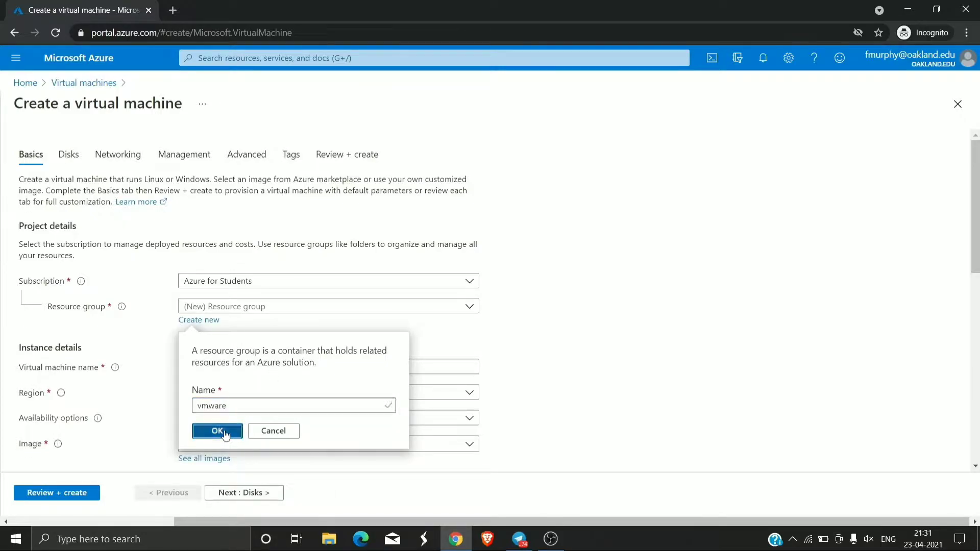
{"action": "left_click", "coordinate": [226, 435]}
- Enter Master as the virtual machine name
{"action": "scroll", "coordinate": [176, 352], "scroll_direction": "down", "scroll_amount": 1}
{"action": "left_click", "coordinate": [248, 308]}
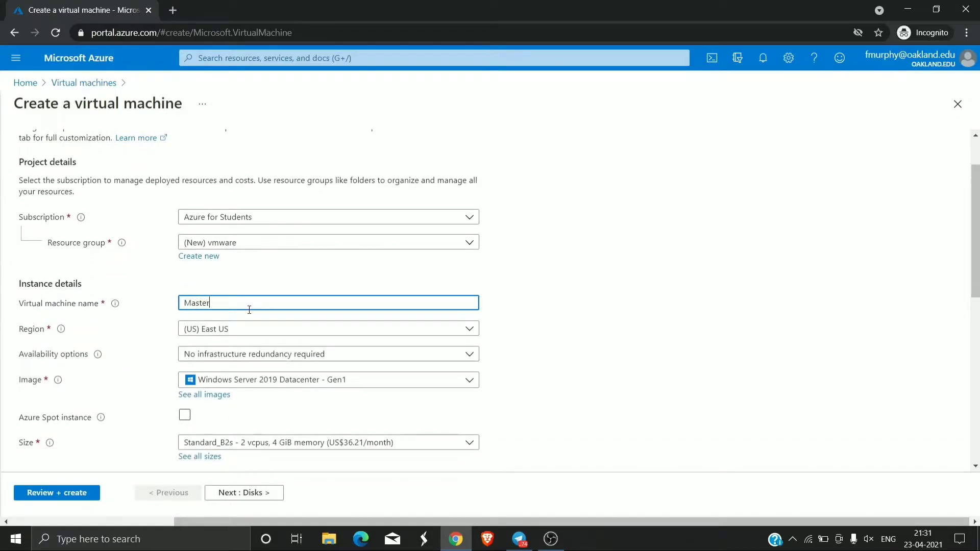
{"action": "left_click", "coordinate": [265, 328]}
{"action": "scroll", "coordinate": [248, 192], "scroll_direction": "down", "scroll_amount": 3}
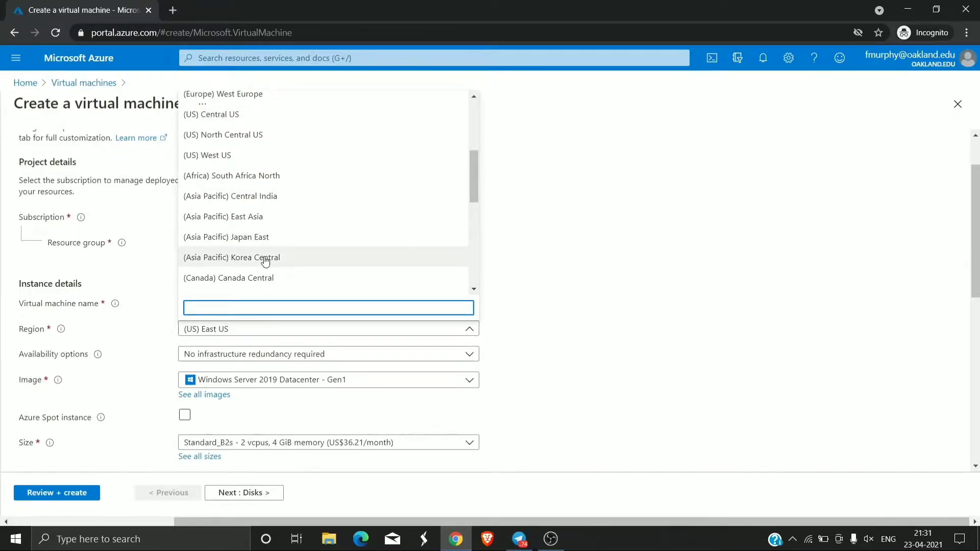
- Set region to (Asia Pacific) Central India and image to Windows Server 2016 Datacenter - Gen1
{"action": "left_click", "coordinate": [211, 198]}
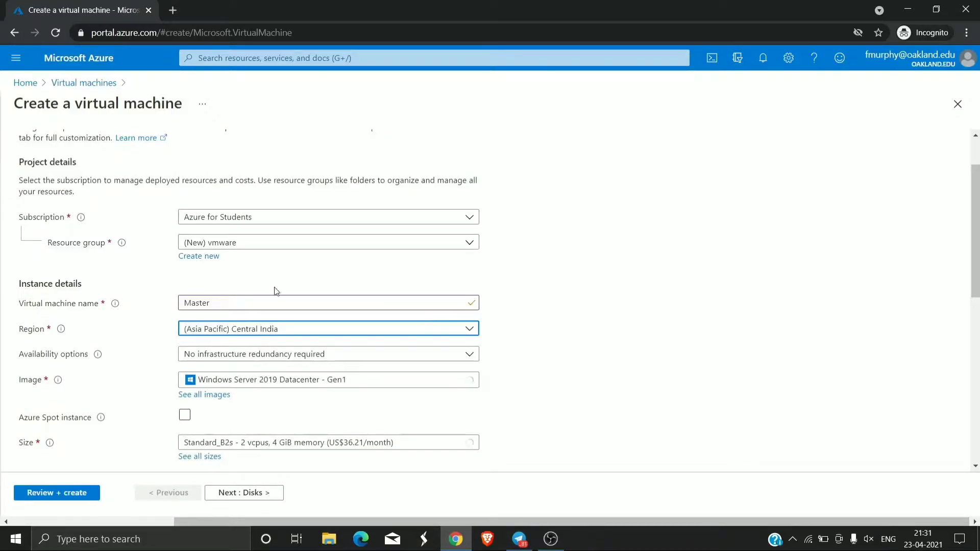
{"action": "scroll", "coordinate": [228, 363], "scroll_direction": "down", "scroll_amount": 1}
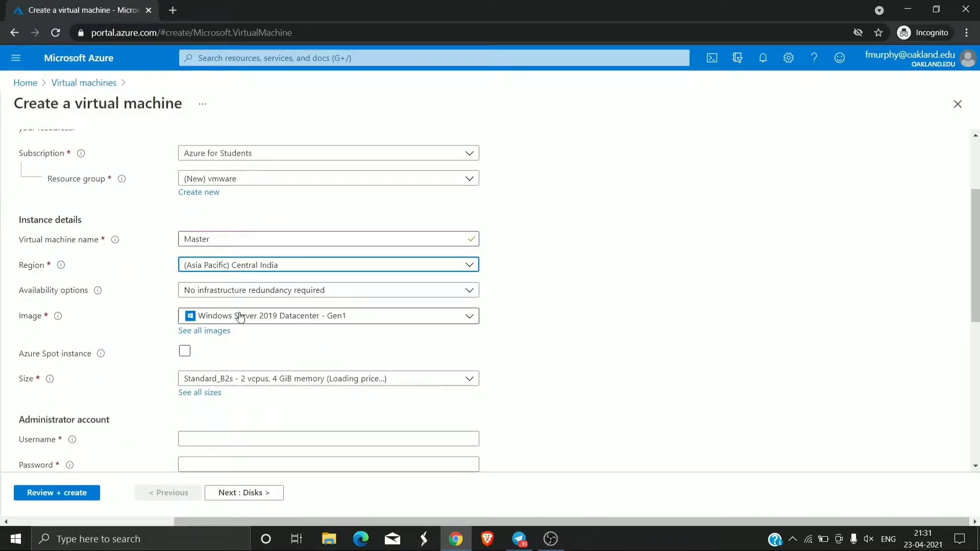
{"action": "left_click", "coordinate": [243, 318]}
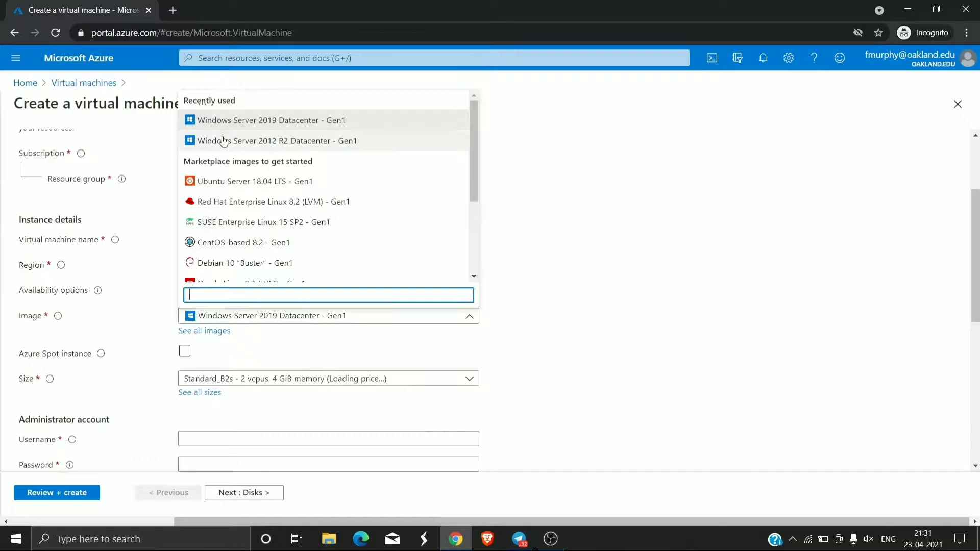
{"action": "scroll", "coordinate": [222, 145], "scroll_direction": "down", "scroll_amount": 1}
{"action": "scroll", "coordinate": [224, 148], "scroll_direction": "up", "scroll_amount": 1}
{"action": "scroll", "coordinate": [232, 148], "scroll_direction": "down", "scroll_amount": 3}
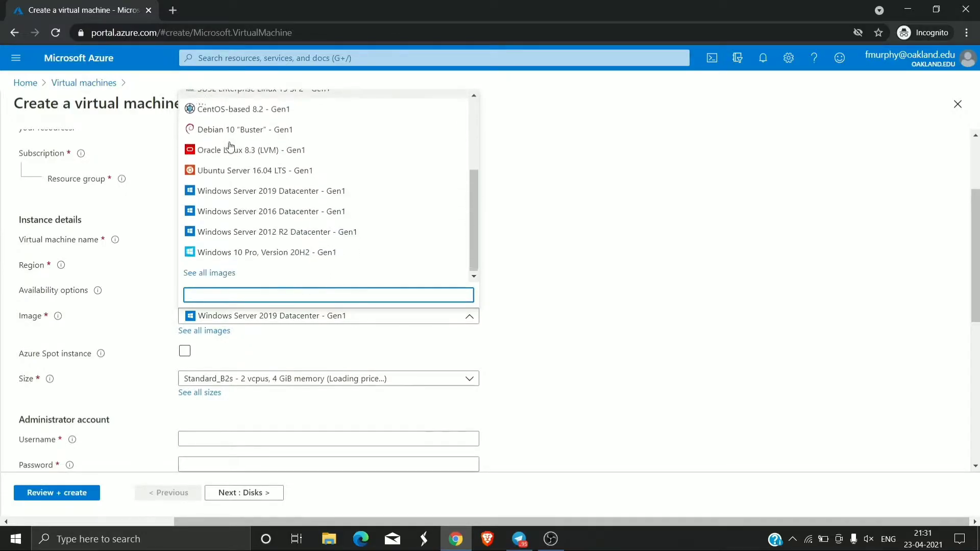
{"action": "scroll", "coordinate": [253, 256], "scroll_direction": "up", "scroll_amount": 1}
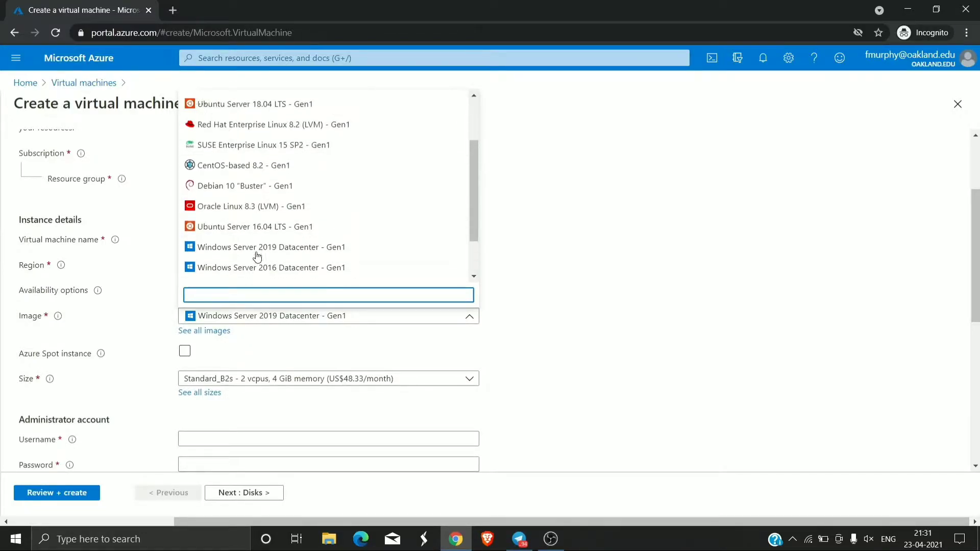
{"action": "scroll", "coordinate": [258, 253], "scroll_direction": "up", "scroll_amount": 1}
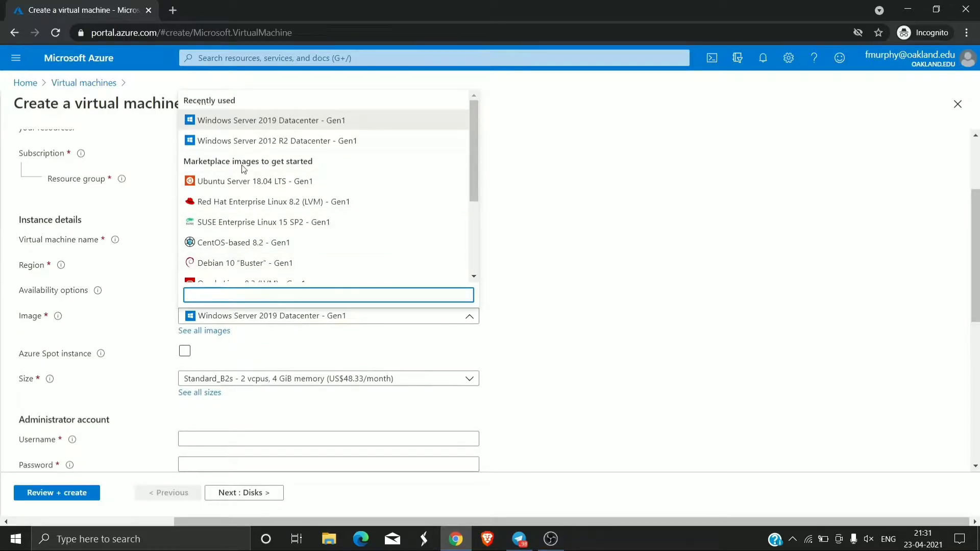
{"action": "scroll", "coordinate": [243, 170], "scroll_direction": "down", "scroll_amount": 3}
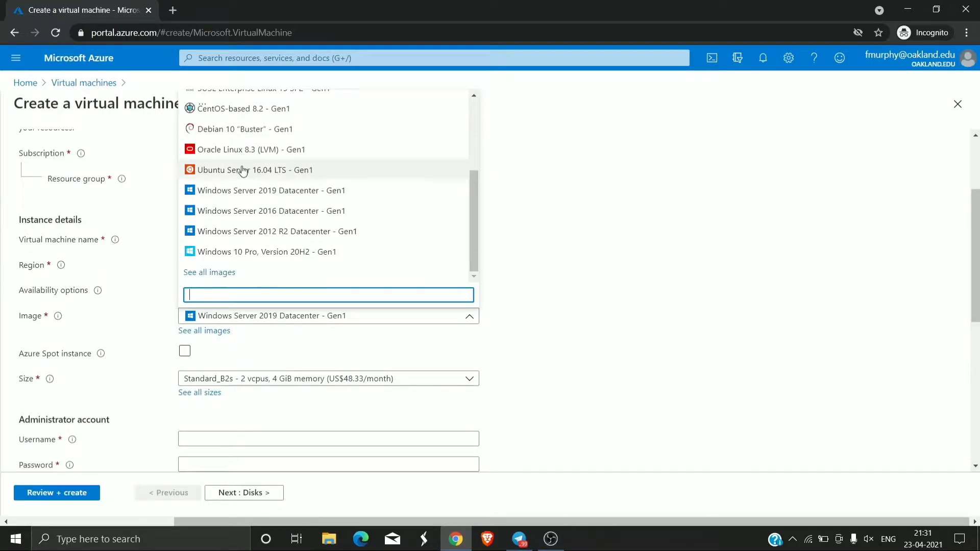
{"action": "left_click", "coordinate": [259, 211]}
- Open the full catalogue of VM sizes via See all sizes
{"action": "scroll", "coordinate": [199, 357], "scroll_direction": "down", "scroll_amount": 1}
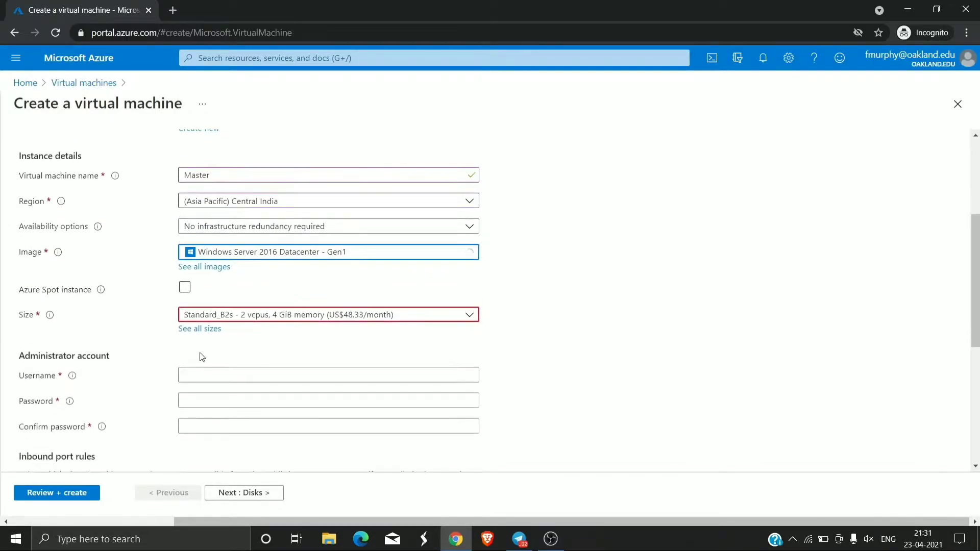
{"action": "left_click", "coordinate": [230, 316]}
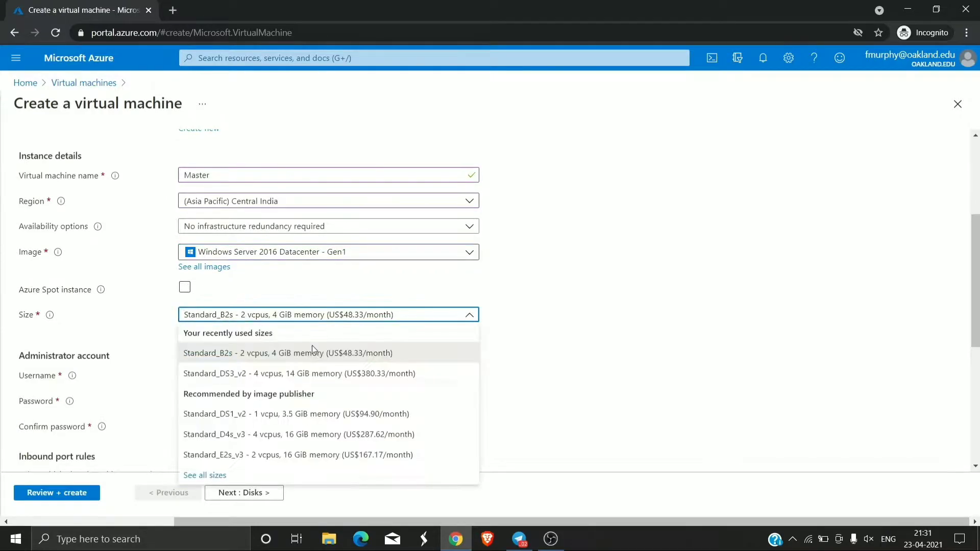
{"action": "left_click", "coordinate": [170, 348]}
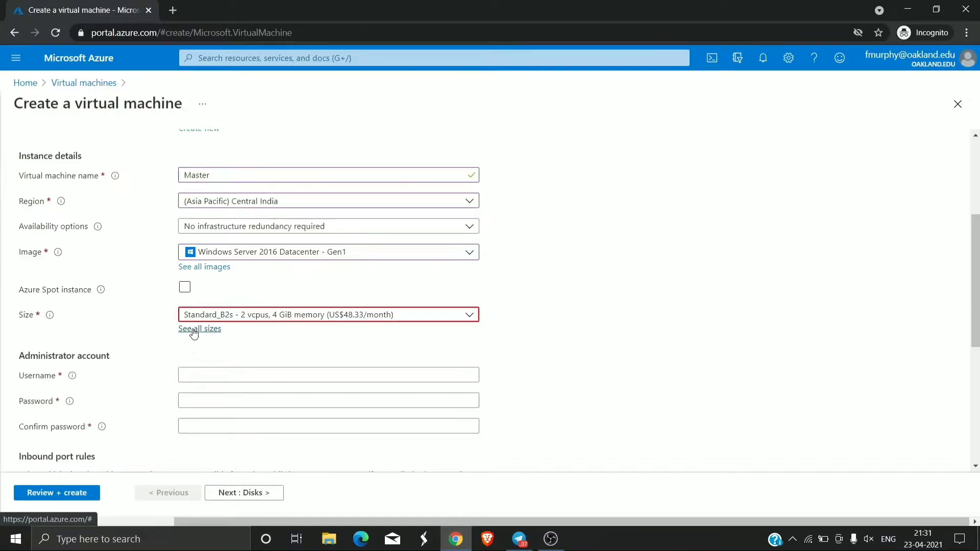
{"action": "left_click", "coordinate": [194, 331]}
- Select Standard_B1s (1 vCPU, 1 GiB memory) from the size catalogue and apply it
{"action": "scroll", "coordinate": [371, 376], "scroll_direction": "down", "scroll_amount": 5}
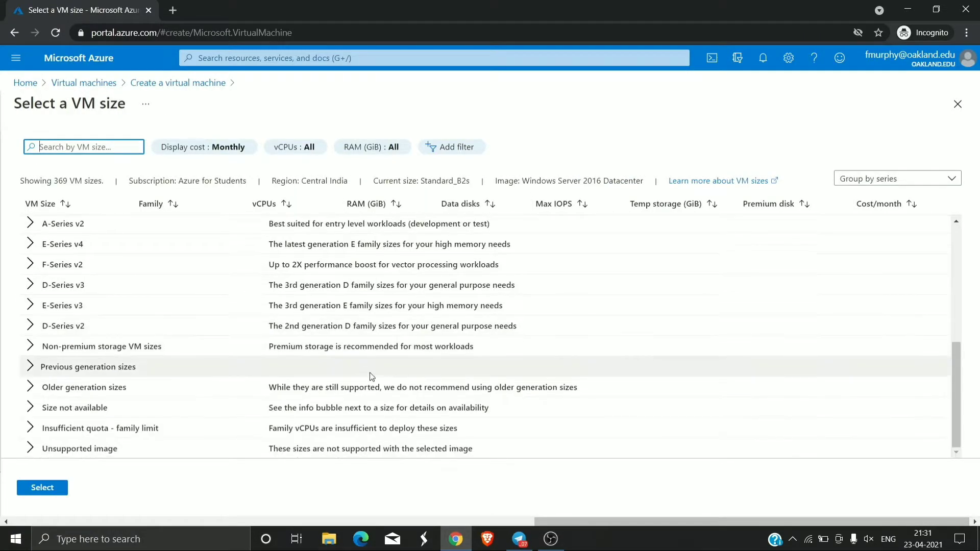
{"action": "scroll", "coordinate": [380, 380], "scroll_direction": "up", "scroll_amount": 5}
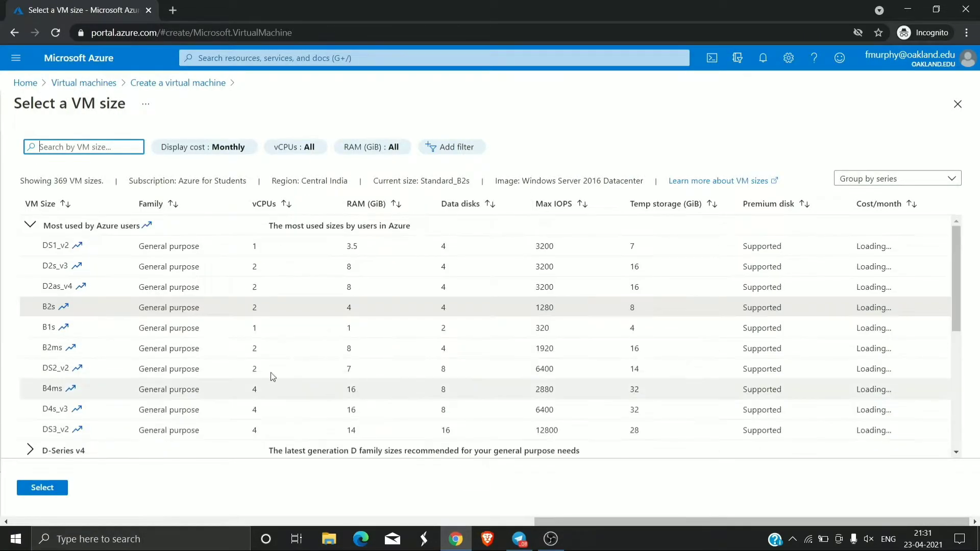
{"action": "left_click", "coordinate": [346, 328]}
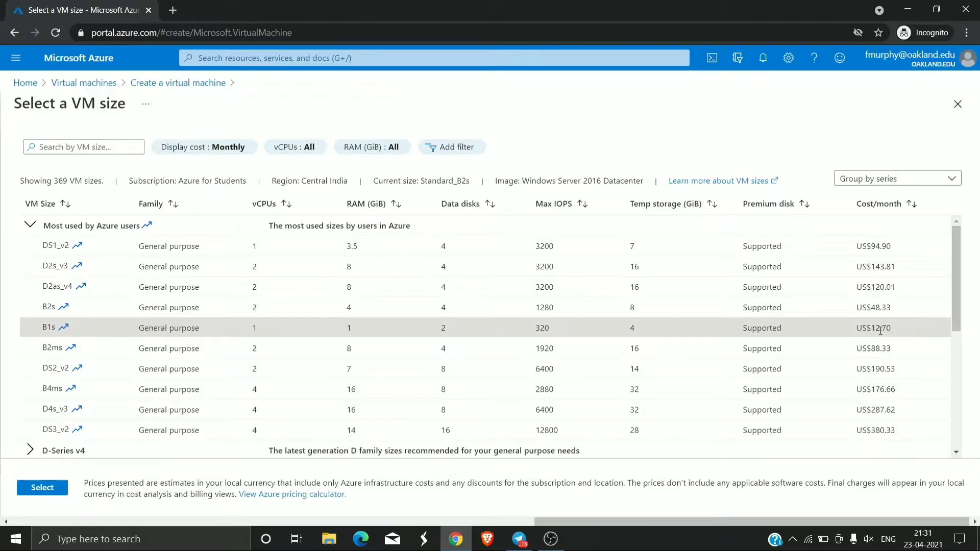
{"action": "left_click", "coordinate": [31, 486]}
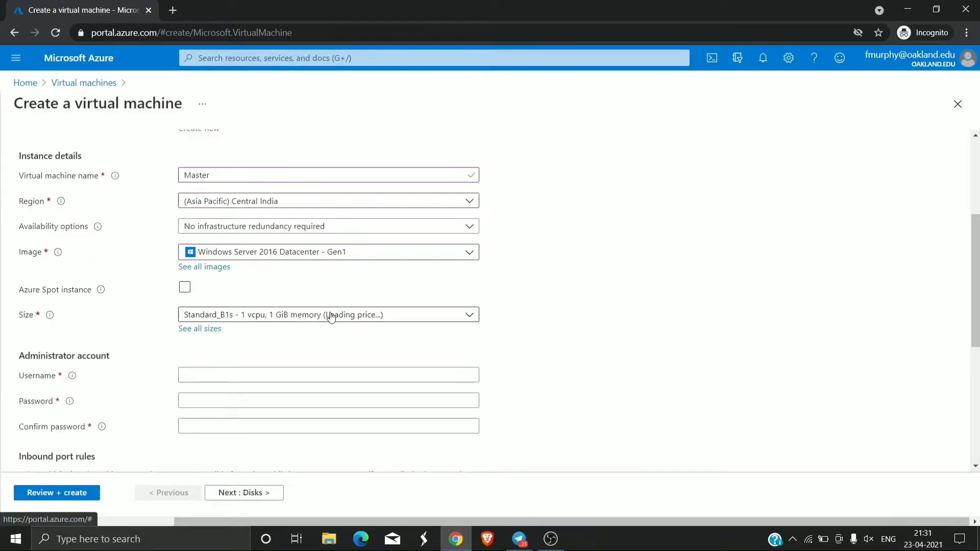
- Enter the administrator username and password, then confirm the password
{"action": "left_click", "coordinate": [234, 376]}
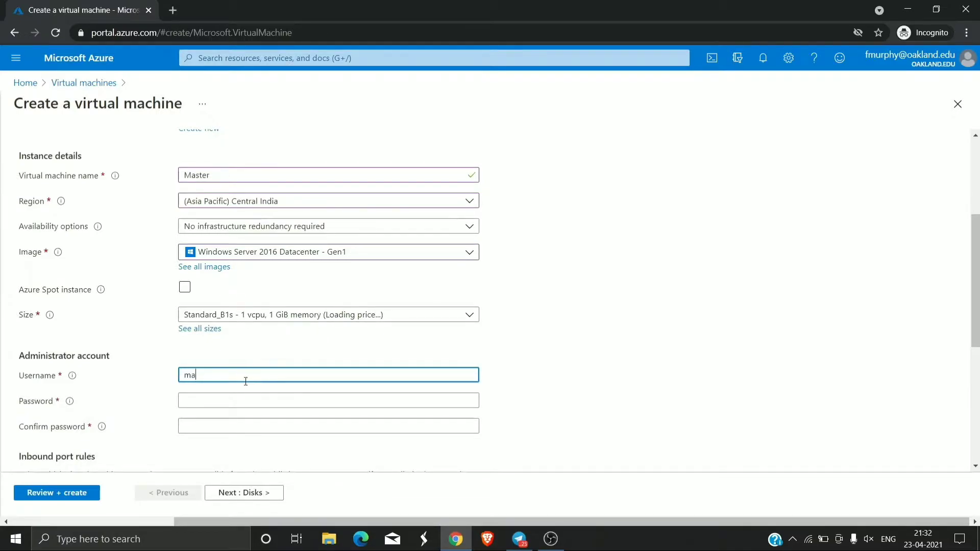
{"action": "left_click", "coordinate": [219, 399]}
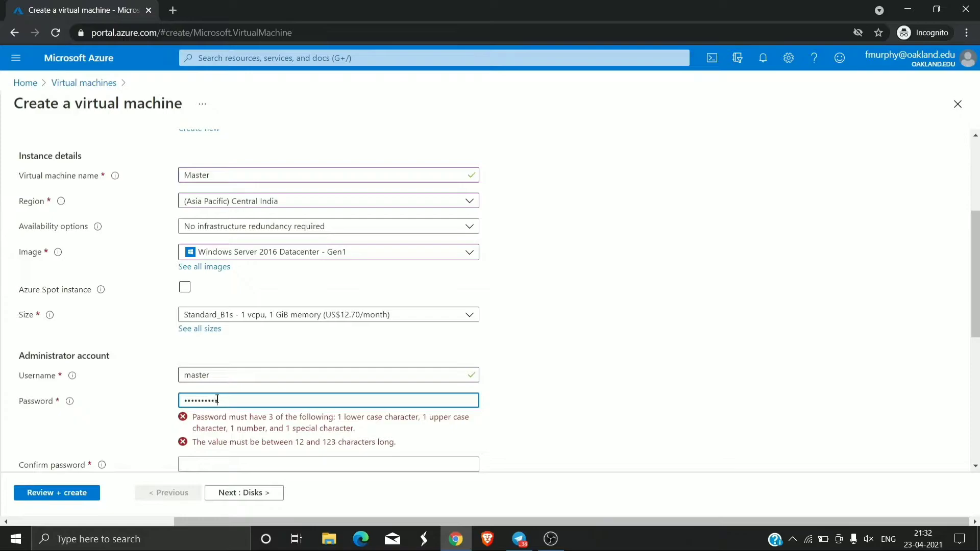
{"action": "left_click", "coordinate": [255, 423]}
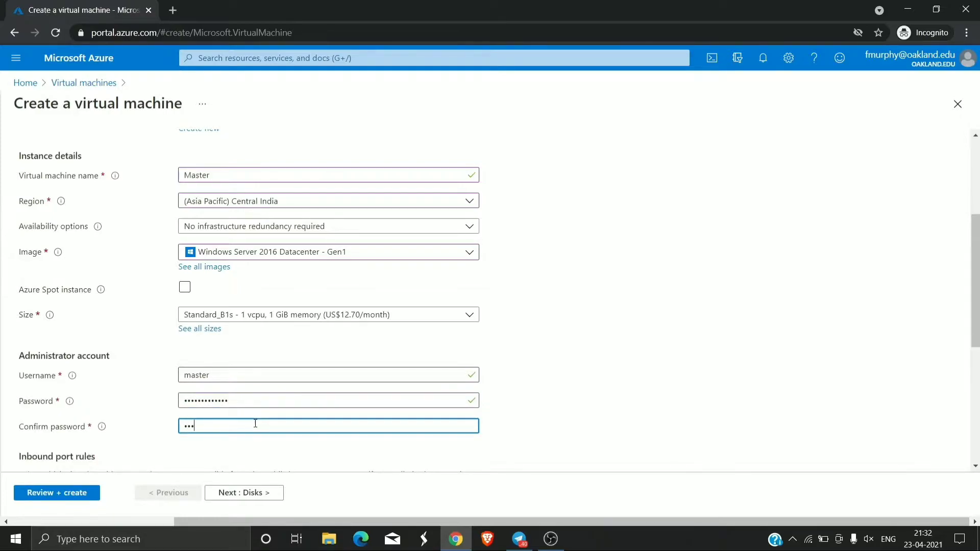
{"action": "type", "text": "•••••••"}
- Allow inbound HTTP (80) and HTTPS (443) alongside RDP (3389)
{"action": "scroll", "coordinate": [83, 403], "scroll_direction": "down", "scroll_amount": 5}
{"action": "left_click", "coordinate": [190, 294]}
{"action": "left_click", "coordinate": [189, 313]}
{"action": "left_click", "coordinate": [189, 334]}
{"action": "left_click", "coordinate": [145, 373]}
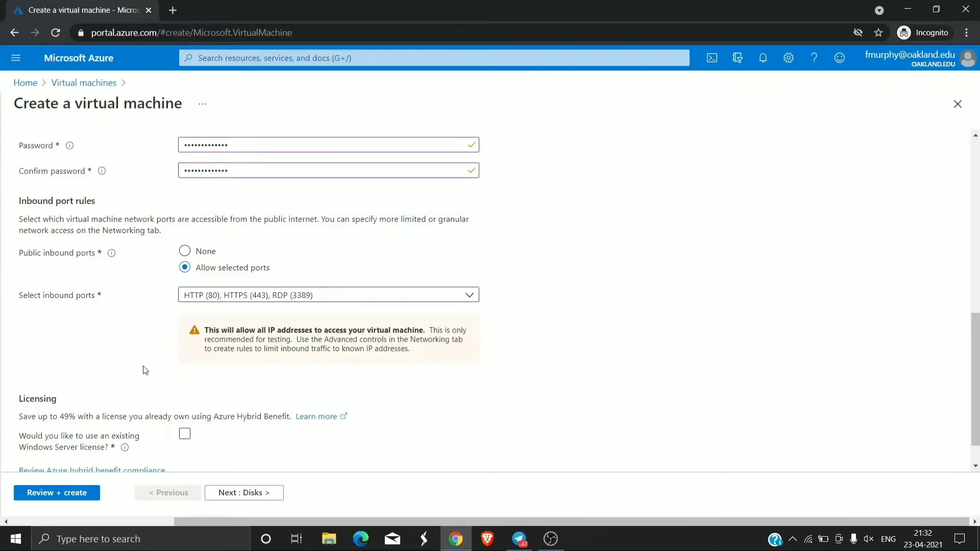
- Use an existing Windows Server licence, confirm eligibility, and continue to Disks
{"action": "scroll", "coordinate": [206, 346], "scroll_direction": "down", "scroll_amount": 1}
{"action": "triple_click", "coordinate": [186, 395]}
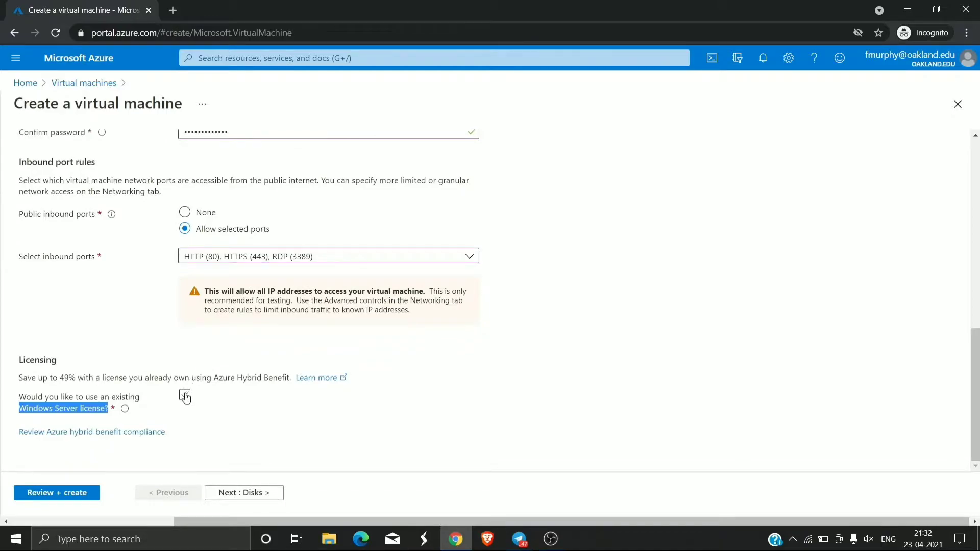
{"action": "left_click", "coordinate": [62, 437]}
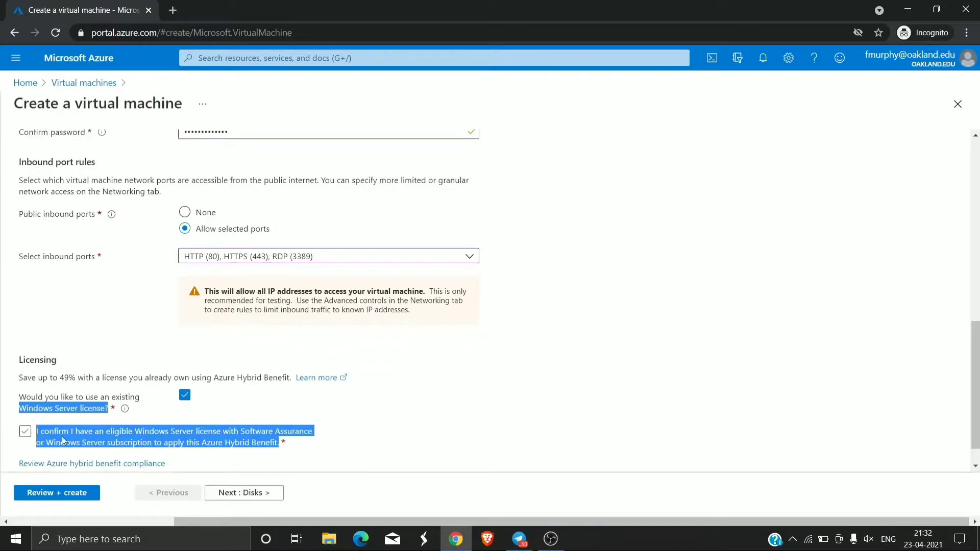
{"action": "left_click", "coordinate": [25, 431]}
{"action": "left_click", "coordinate": [232, 494]}
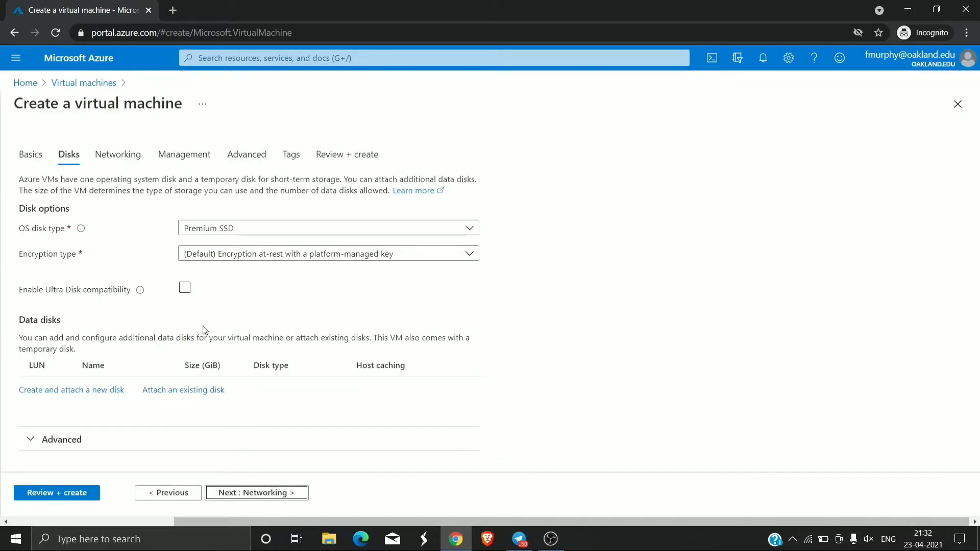
- Keep Premium SSD for the OS disk and the default platform-managed encryption
{"action": "left_click", "coordinate": [252, 233]}
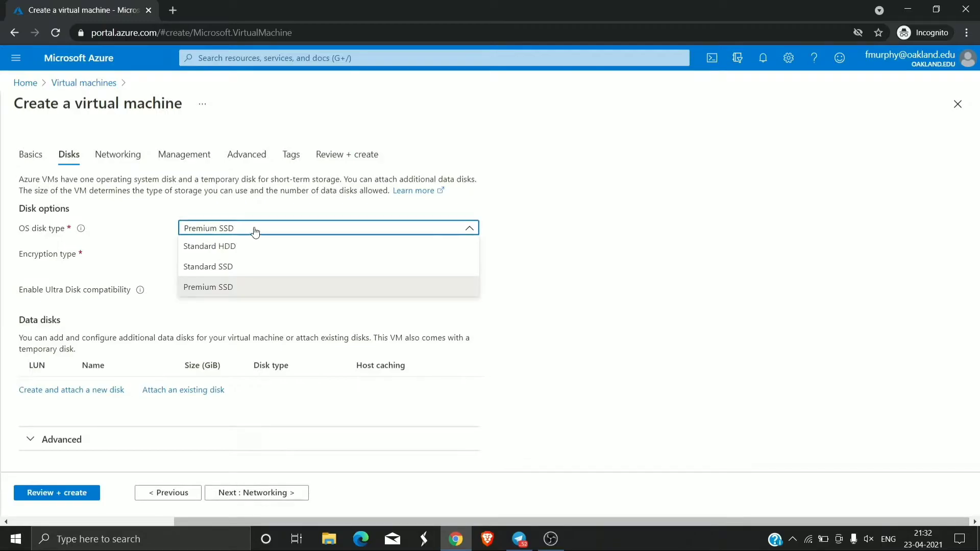
{"action": "left_click", "coordinate": [258, 232]}
{"action": "left_click", "coordinate": [255, 255]}
{"action": "left_click", "coordinate": [124, 311]}
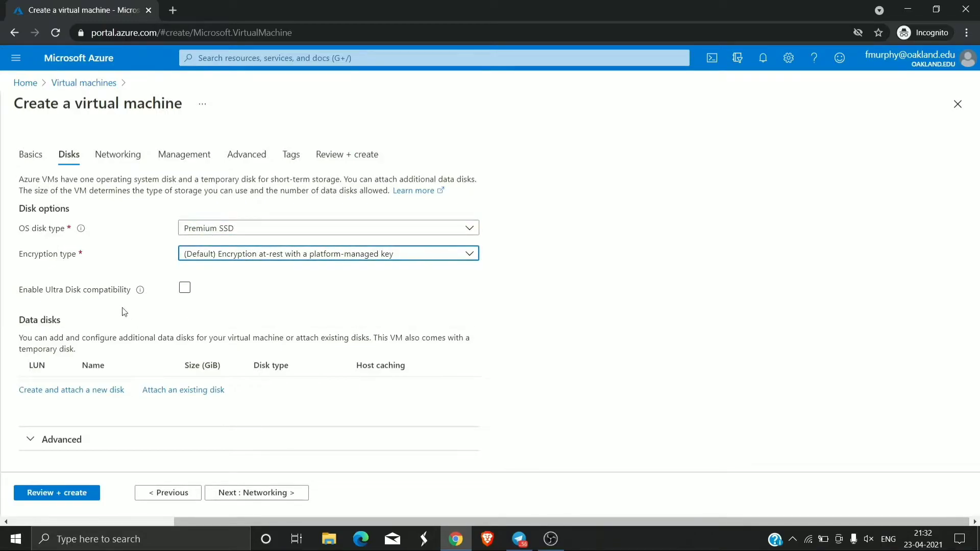
- Keep the vmware-vnet networking with RDP, HTTP and HTTPS ports open, then continue to Management
{"action": "left_click", "coordinate": [261, 493]}
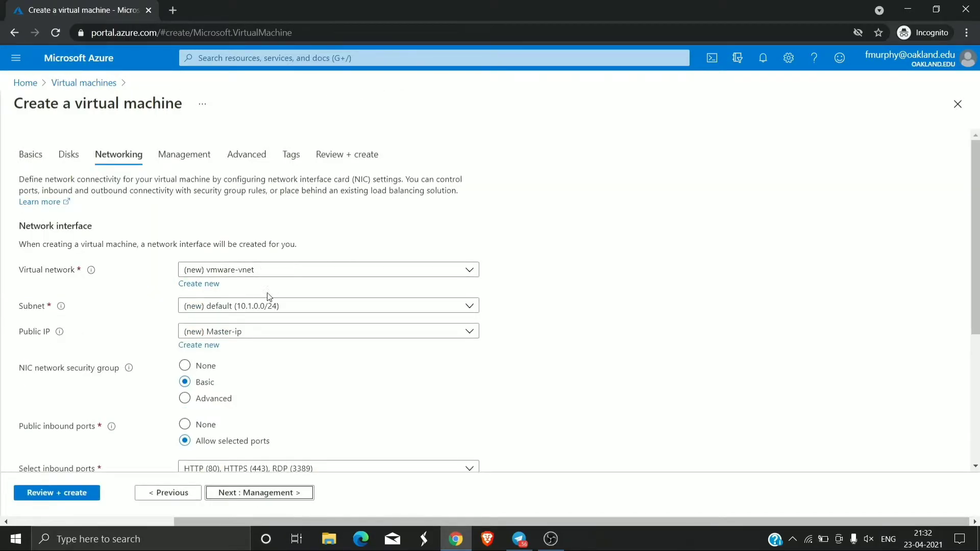
{"action": "scroll", "coordinate": [254, 372], "scroll_direction": "down", "scroll_amount": 3}
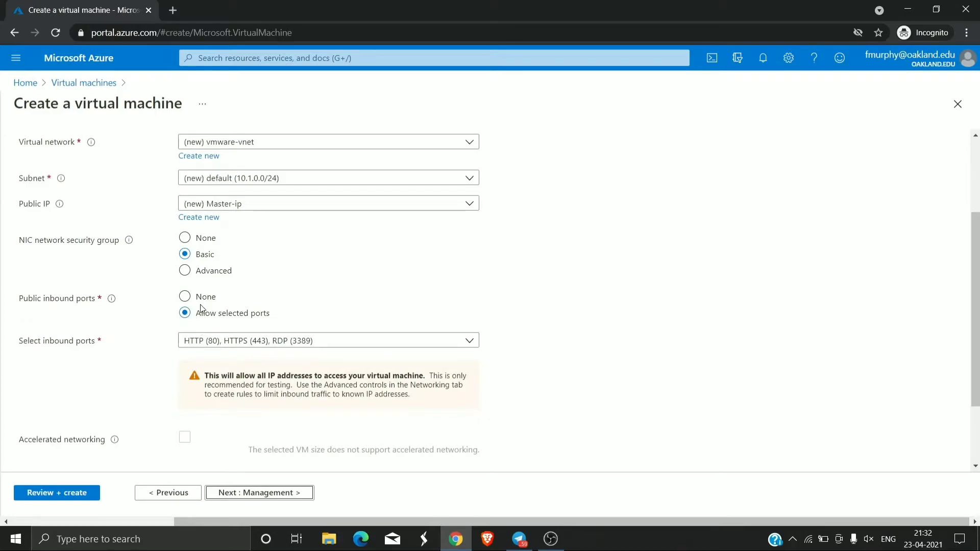
{"action": "left_click", "coordinate": [205, 340]}
{"action": "left_click", "coordinate": [208, 341]}
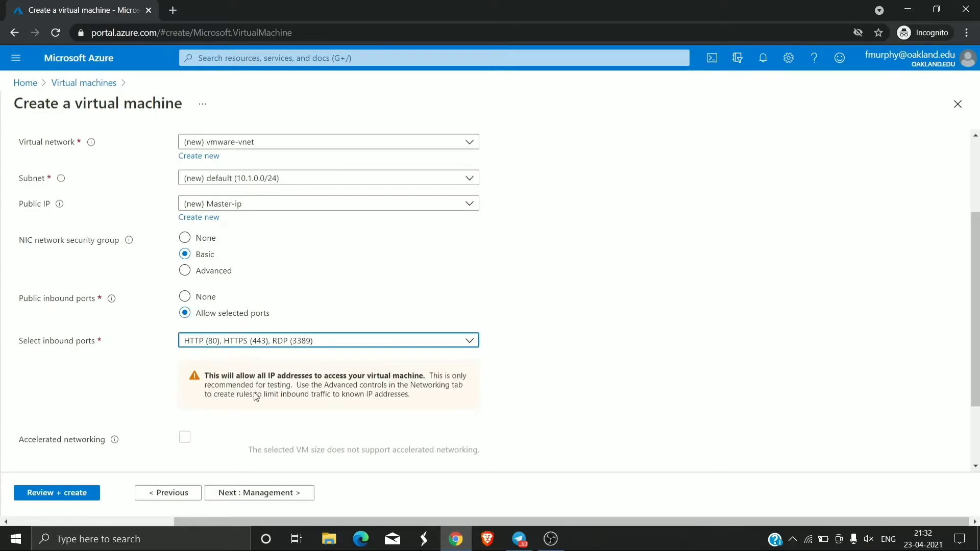
{"action": "left_click", "coordinate": [262, 492]}
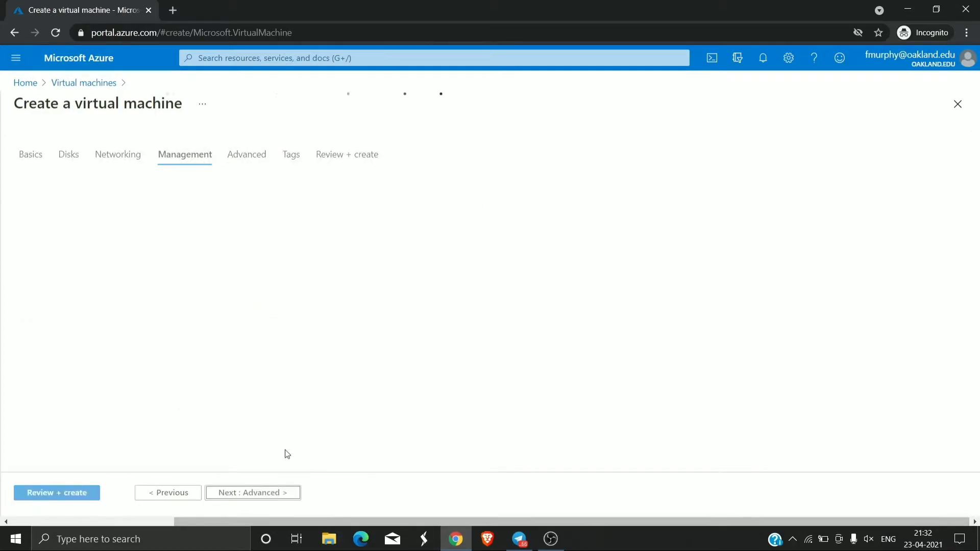
- Accept default Management, Advanced and Tags settings to reach Review + create
{"action": "scroll", "coordinate": [179, 255], "scroll_direction": "down", "scroll_amount": 3}
{"action": "scroll", "coordinate": [179, 255], "scroll_direction": "up", "scroll_amount": 2}
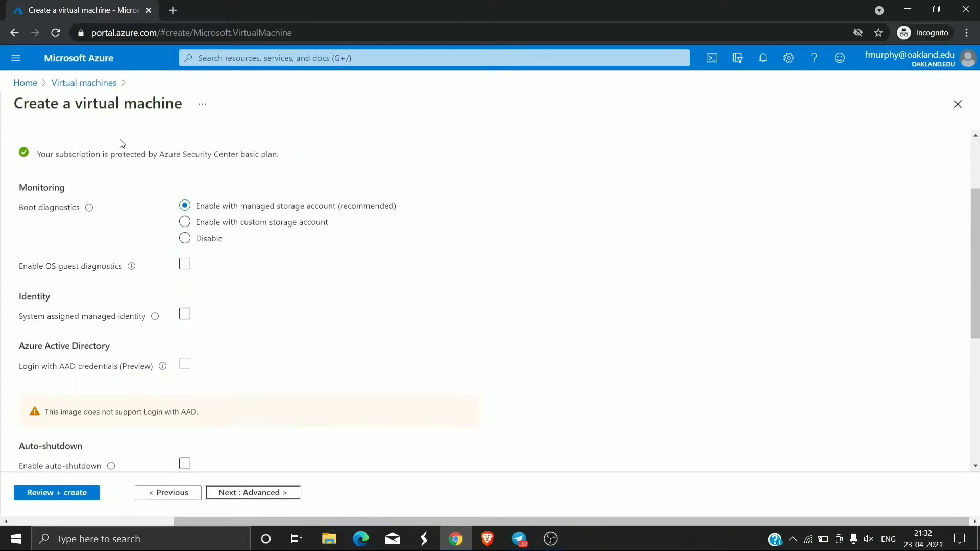
{"action": "scroll", "coordinate": [250, 255], "scroll_direction": "down", "scroll_amount": 5}
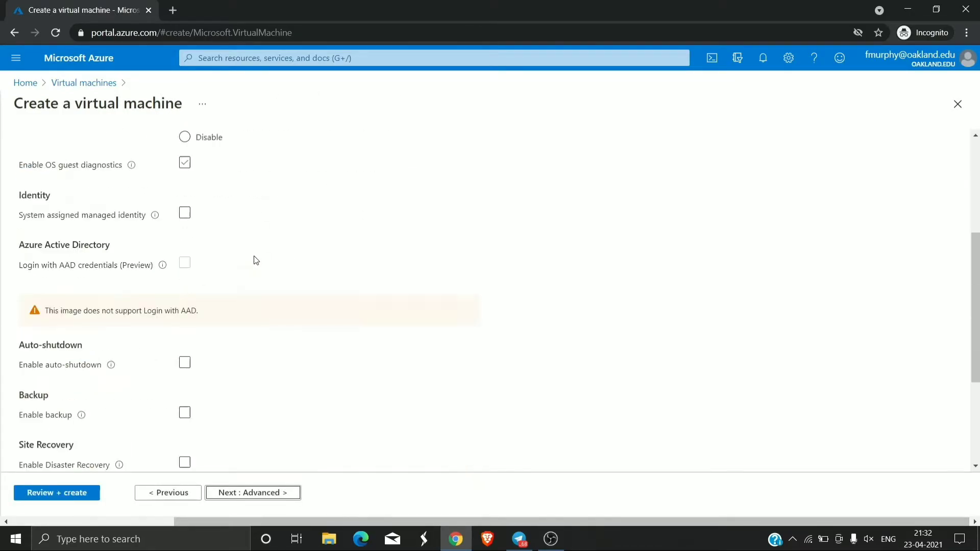
{"action": "left_click", "coordinate": [253, 492]}
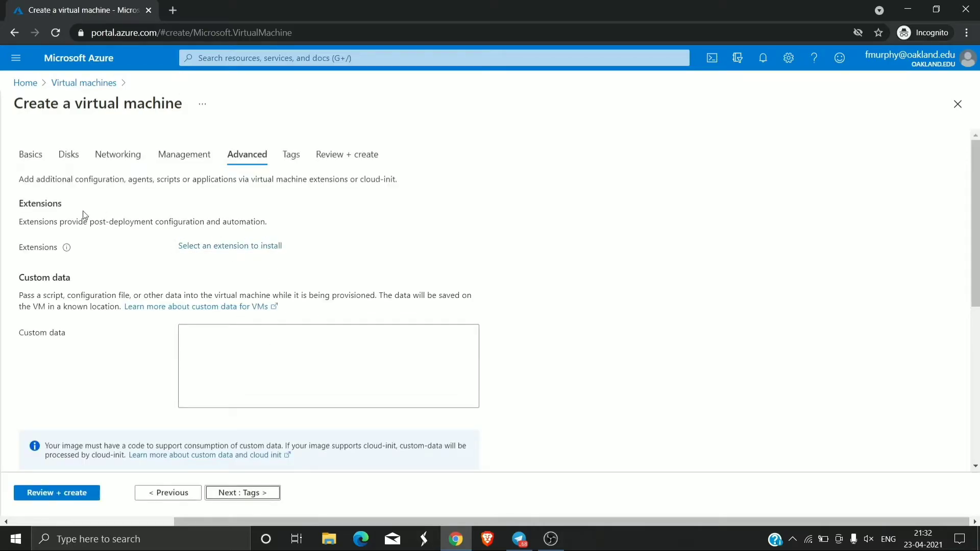
{"action": "left_click", "coordinate": [248, 492]}
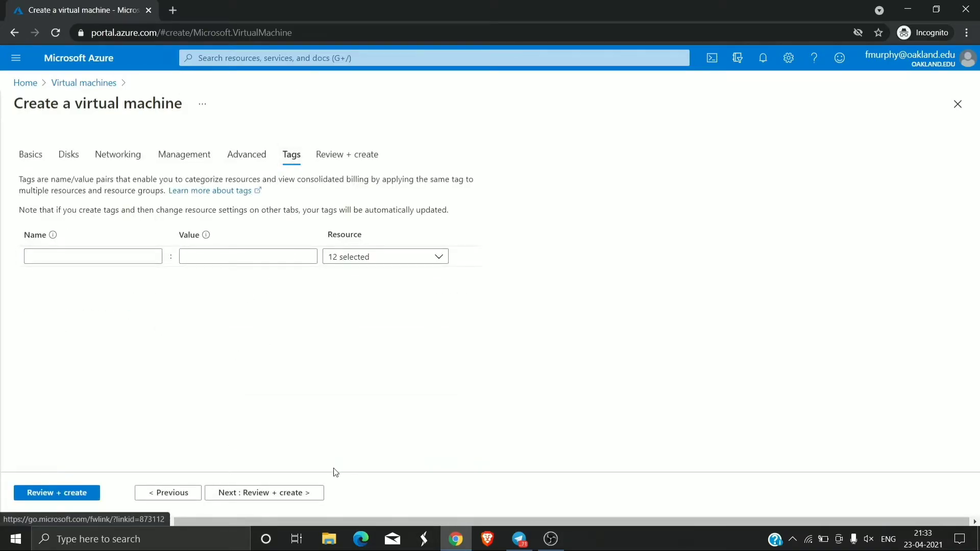
{"action": "left_click", "coordinate": [291, 493]}
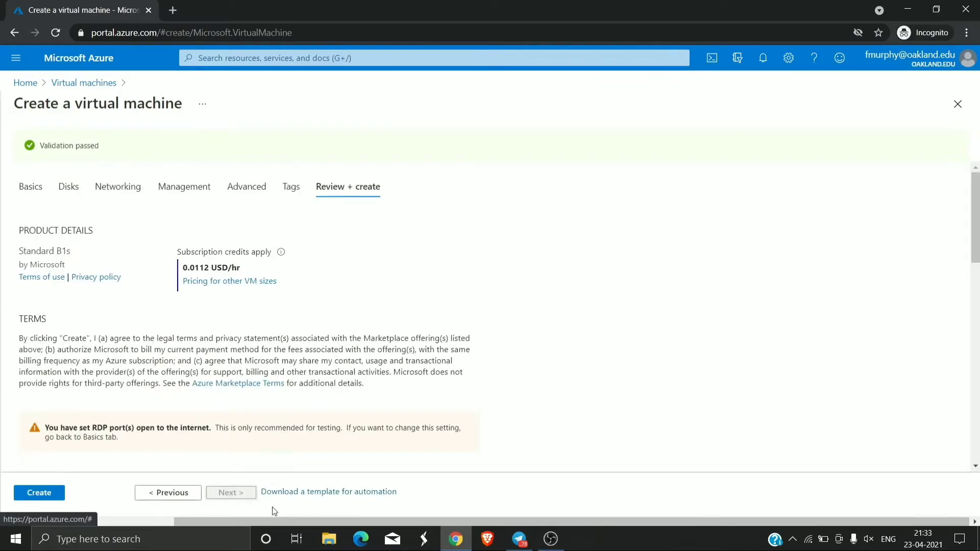
- Create the Master VM and dismiss the deployment succeeded notification
{"action": "left_click", "coordinate": [28, 492]}
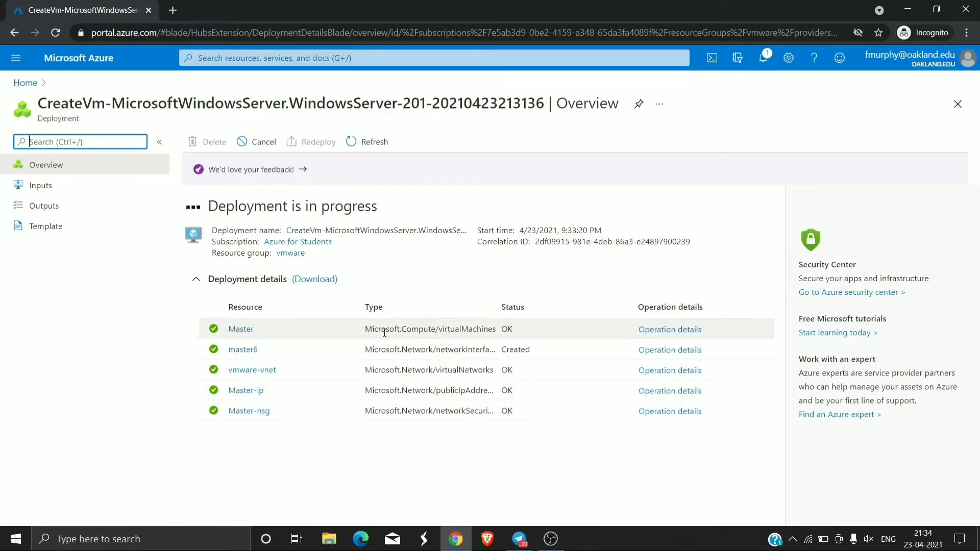
{"action": "left_click", "coordinate": [968, 85]}
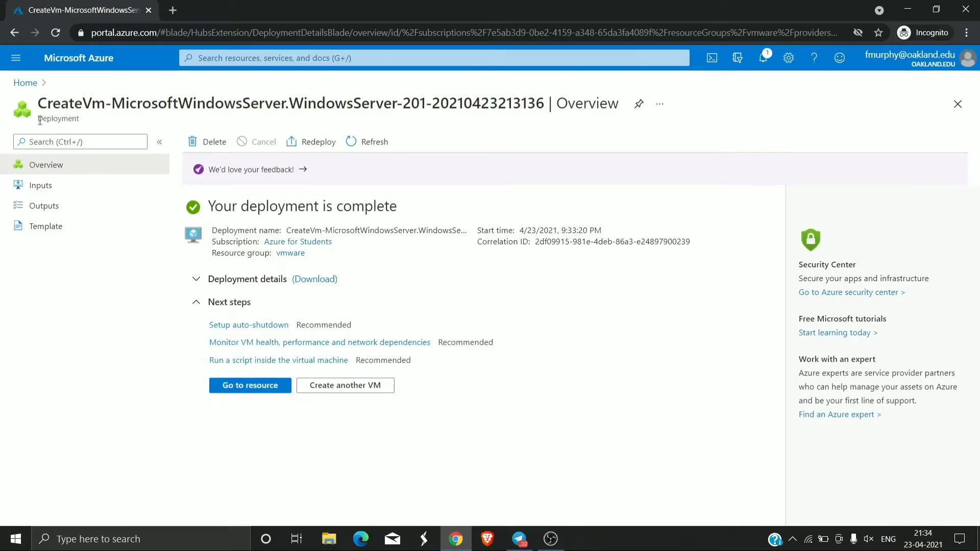
{"action": "left_click", "coordinate": [31, 84]}
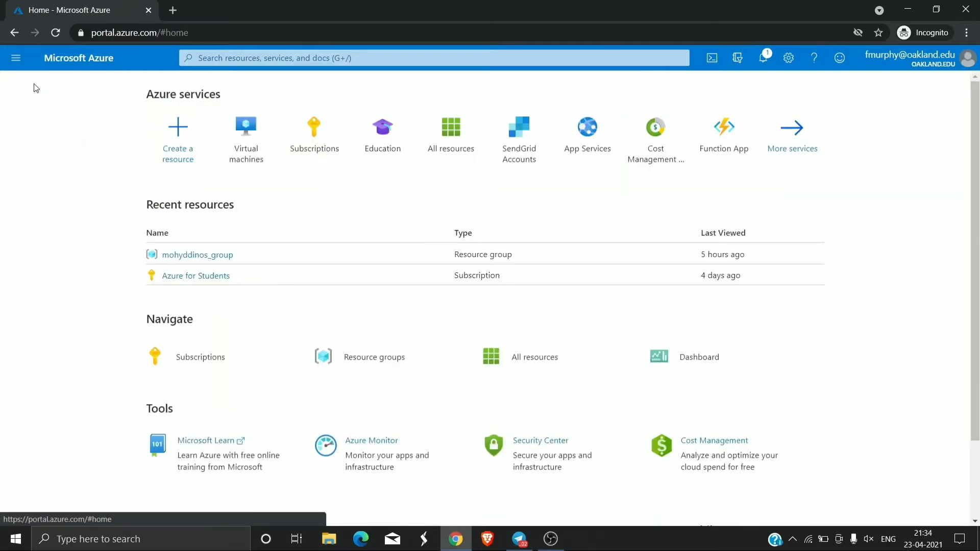
- Open the Master VM overview and copy its public IP 52.172.164.79
{"action": "left_click", "coordinate": [243, 131]}
{"action": "left_click", "coordinate": [56, 244]}
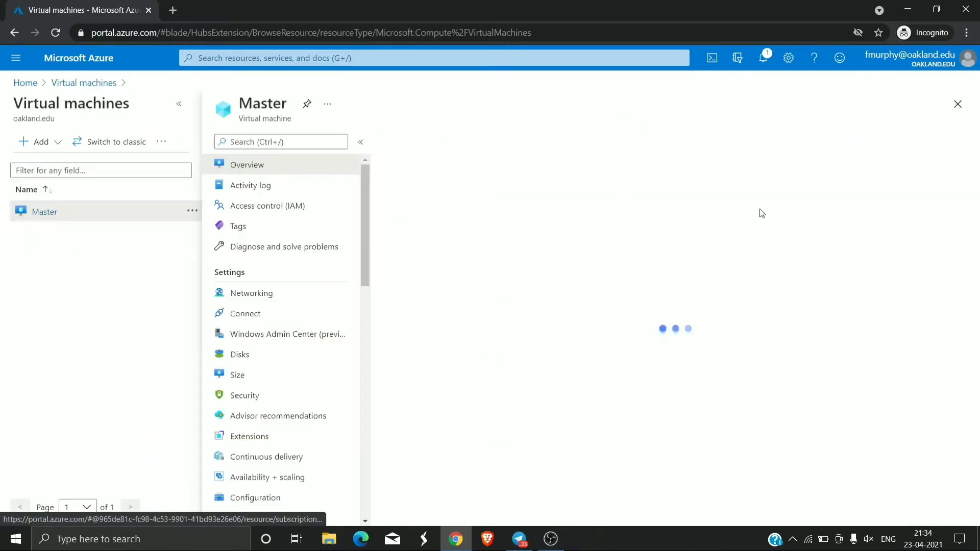
{"action": "left_click", "coordinate": [739, 249]}
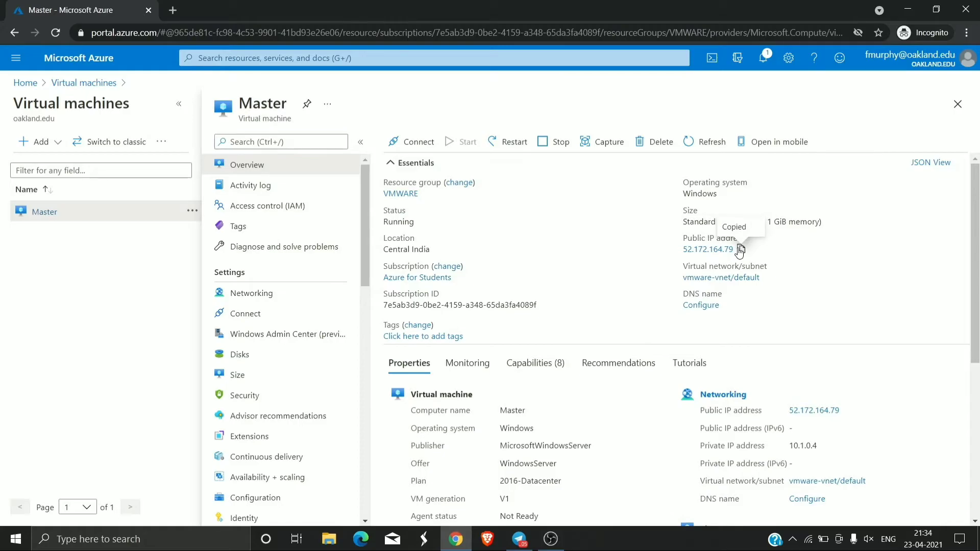
{"action": "left_click", "coordinate": [138, 538]}
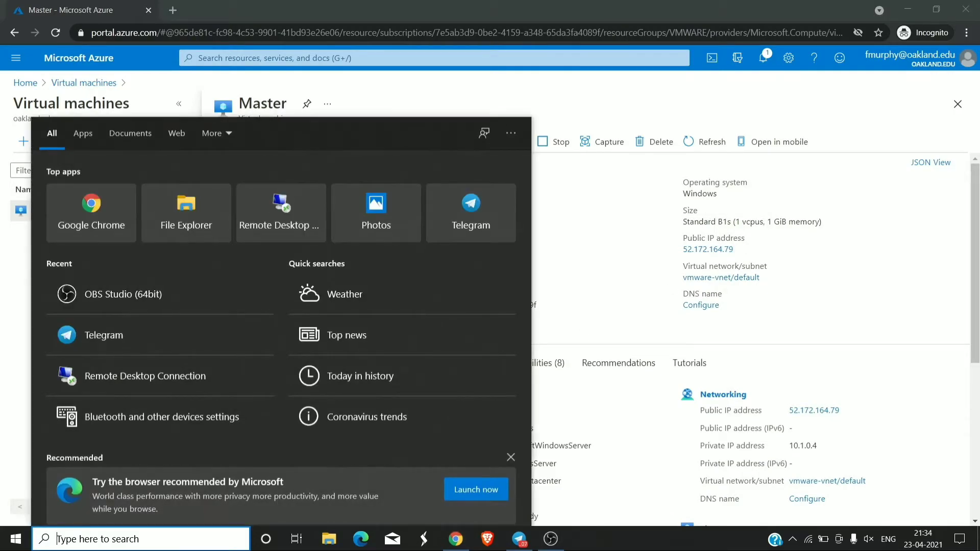
- Launch Remote Desktop Connection and connect to 52.172.164.79
{"action": "type", "text": "re"}
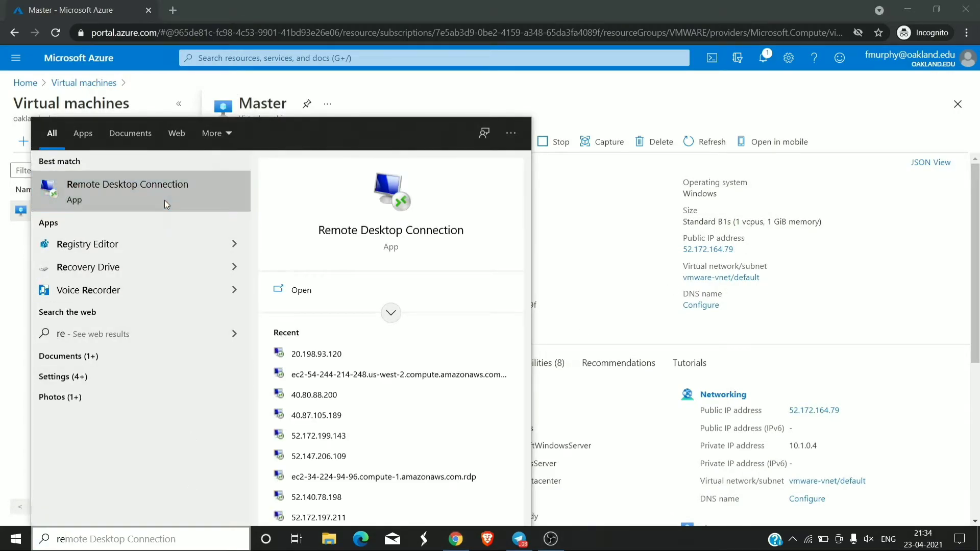
{"action": "left_click", "coordinate": [148, 192]}
{"action": "key", "text": "BackSpace"}
{"action": "key", "text": "ctrl+v"}
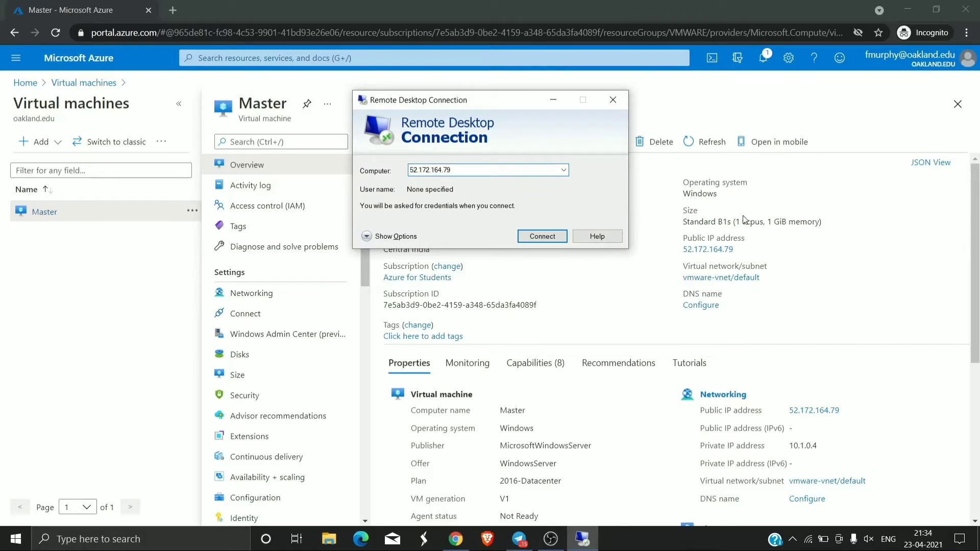
{"action": "left_click", "coordinate": [534, 238]}
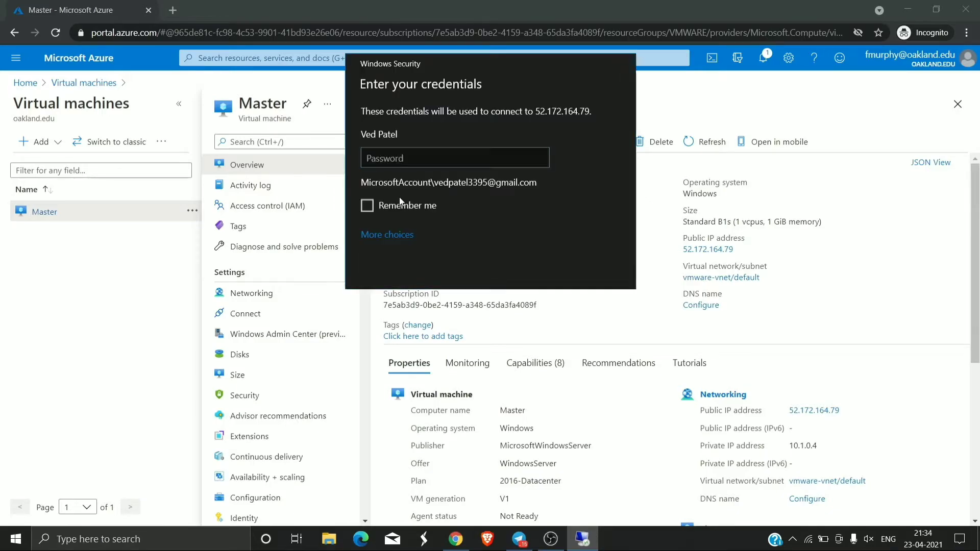
- Sign in with a different account using the admin username and password, remembering the credentials
{"action": "left_click", "coordinate": [387, 235]}
{"action": "left_click", "coordinate": [449, 287]}
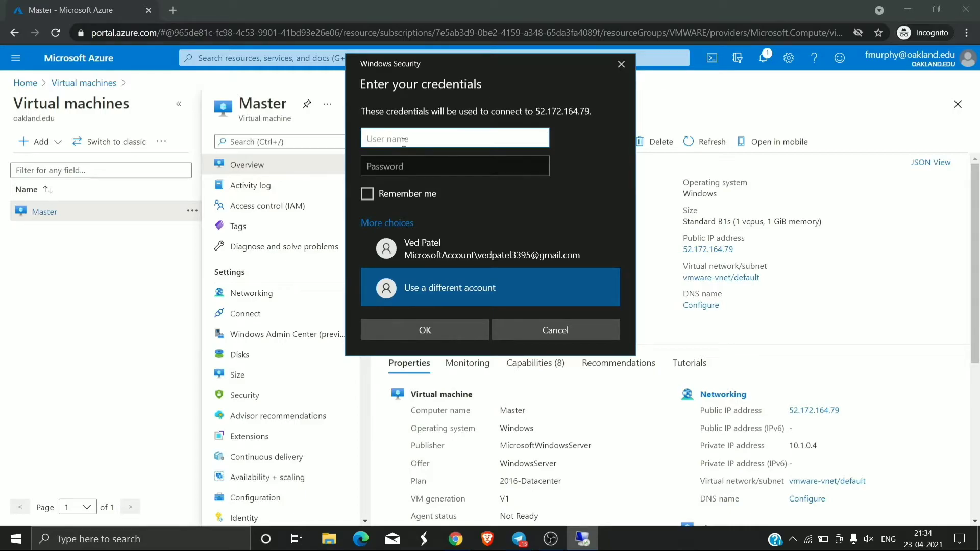
{"action": "type", "text": "master"}
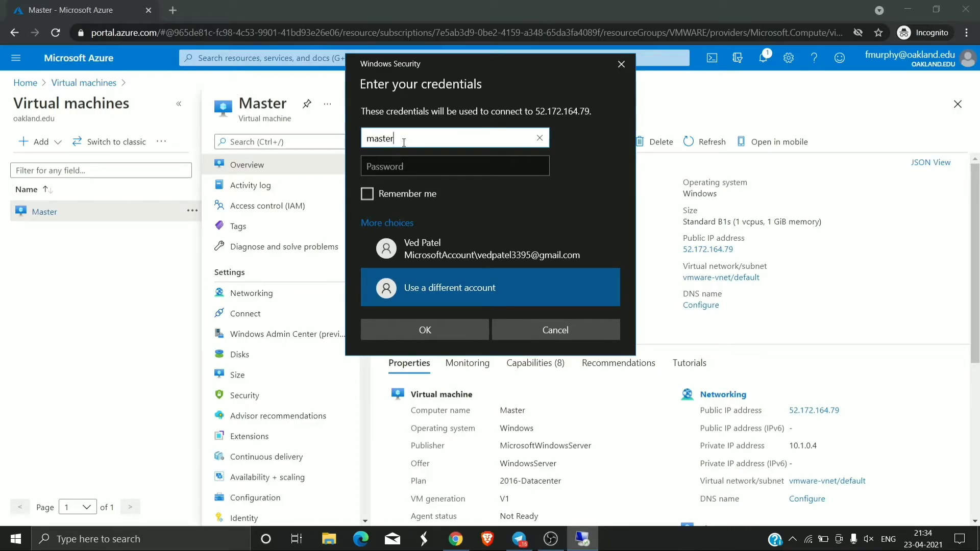
{"action": "key", "text": "Tab"}
{"action": "type", "text": "M•••••"}
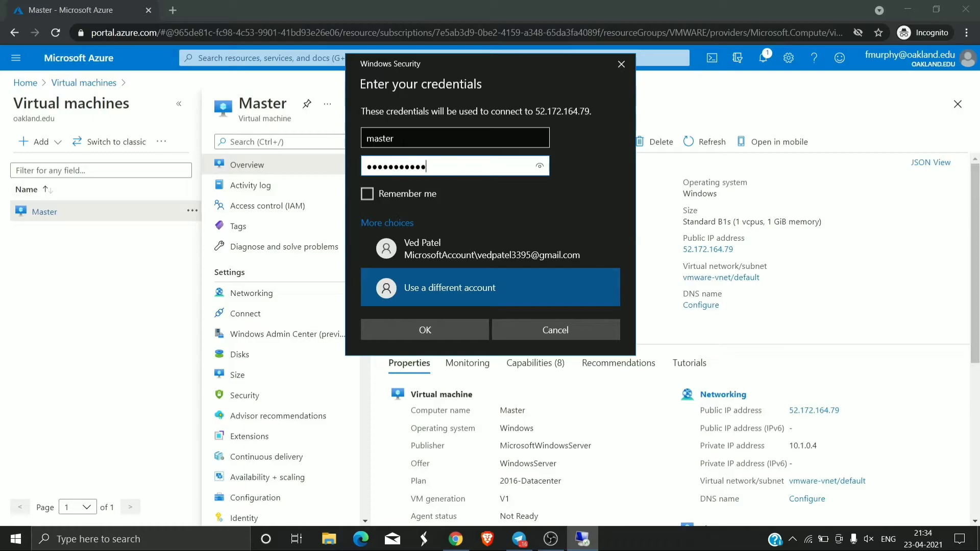
{"action": "left_click", "coordinate": [367, 194]}
{"action": "left_click", "coordinate": [444, 334]}
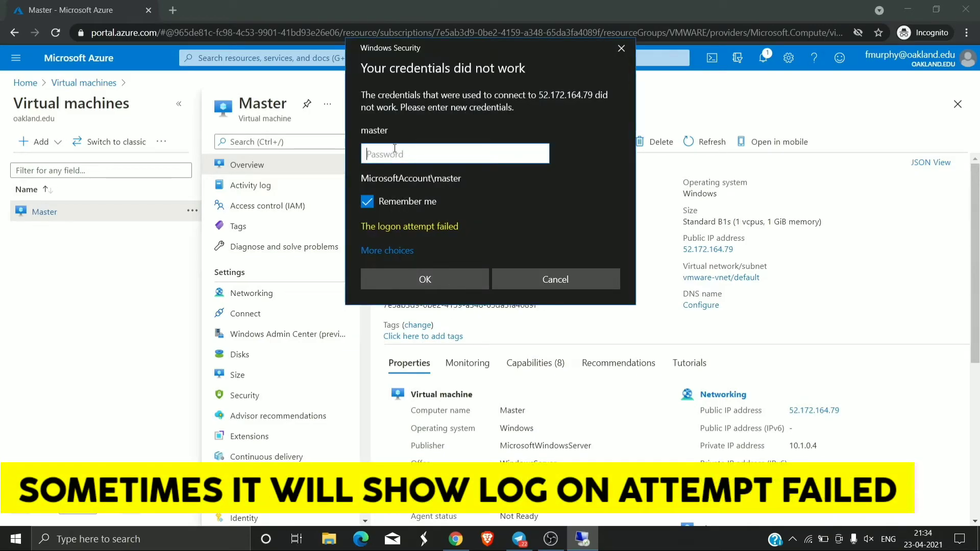
- Retry the password, then dismiss the failed sign-in prompt
{"action": "type", "text": "••••••"}
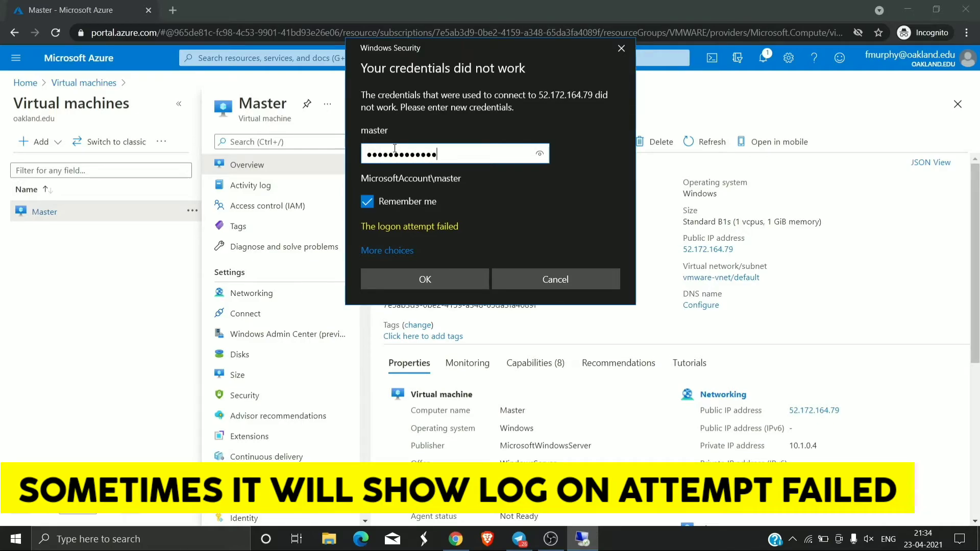
{"action": "left_click", "coordinate": [415, 278]}
{"action": "left_click", "coordinate": [622, 51]}
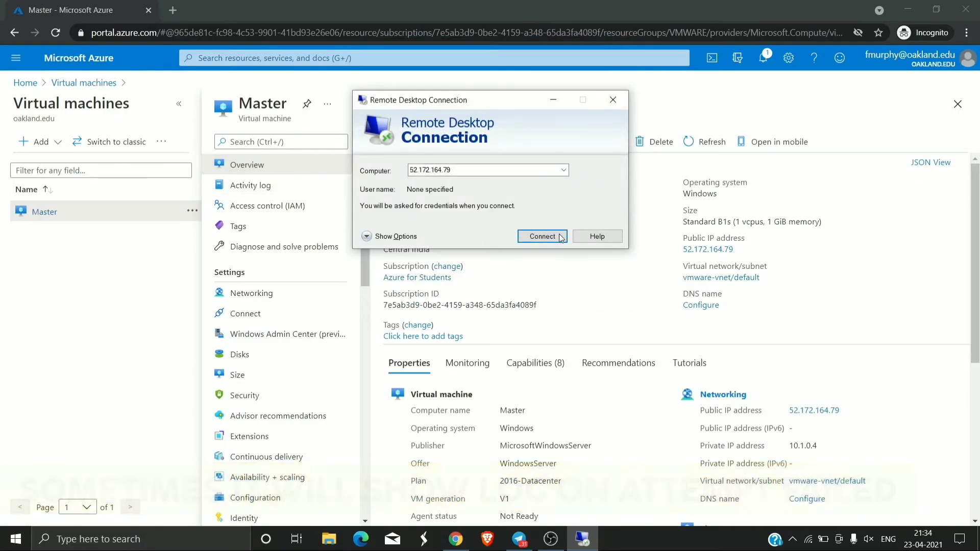
- Close Remote Desktop and open the Master VM's Reset password form
{"action": "left_click", "coordinate": [613, 99]}
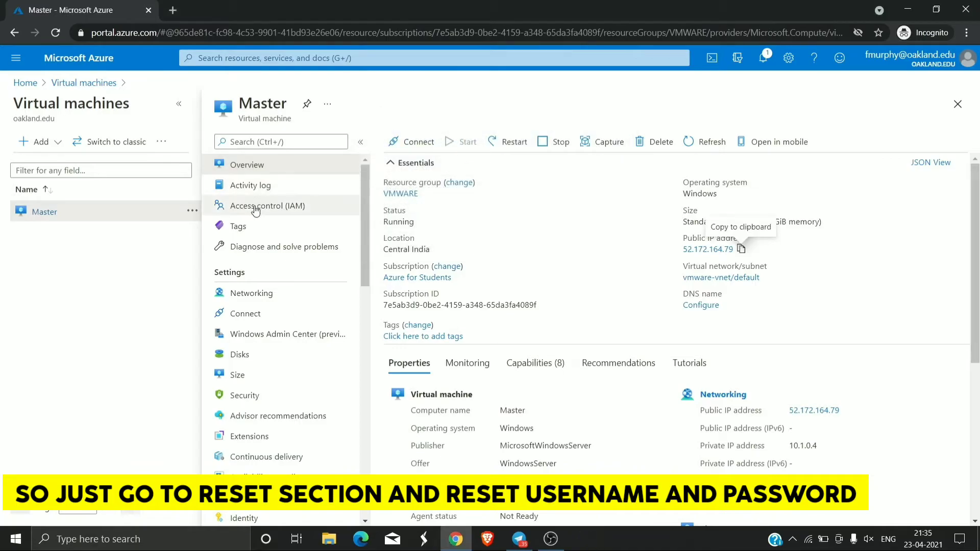
{"action": "scroll", "coordinate": [276, 255], "scroll_direction": "down", "scroll_amount": 10}
{"action": "scroll", "coordinate": [281, 292], "scroll_direction": "down", "scroll_amount": 1}
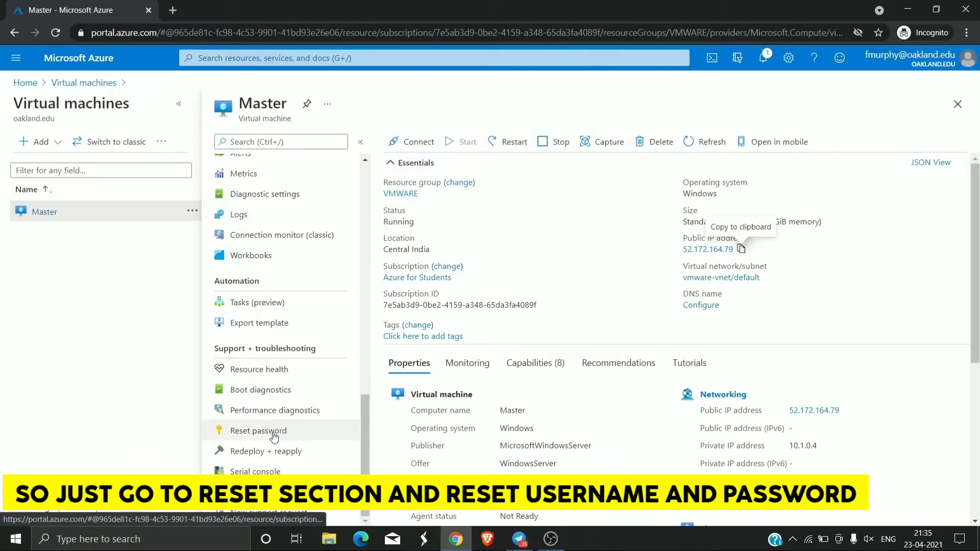
{"action": "left_click", "coordinate": [273, 431]}
- Submit a new admin username and confirmed password, then check notifications for the reset progress
{"action": "left_click", "coordinate": [412, 317]}
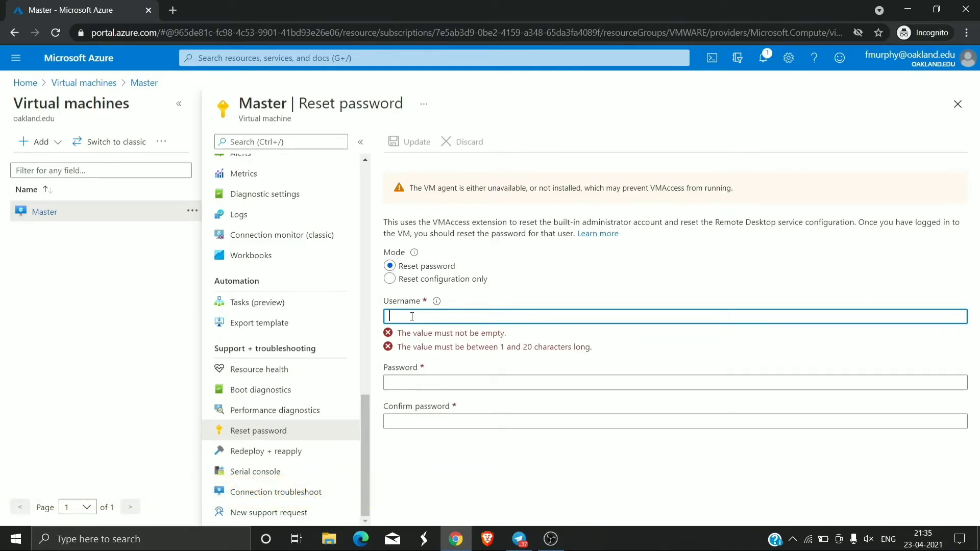
{"action": "type", "text": "mas"}
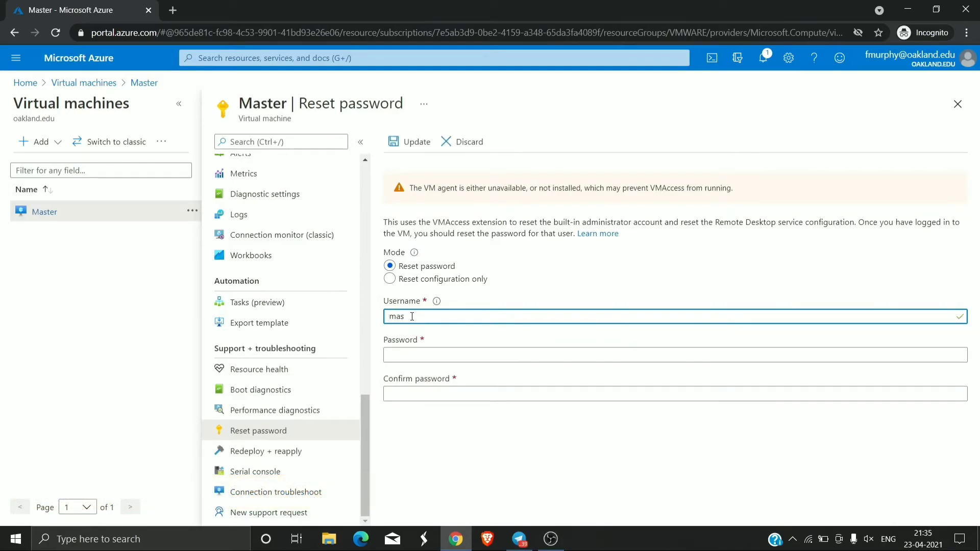
{"action": "left_click", "coordinate": [419, 354]}
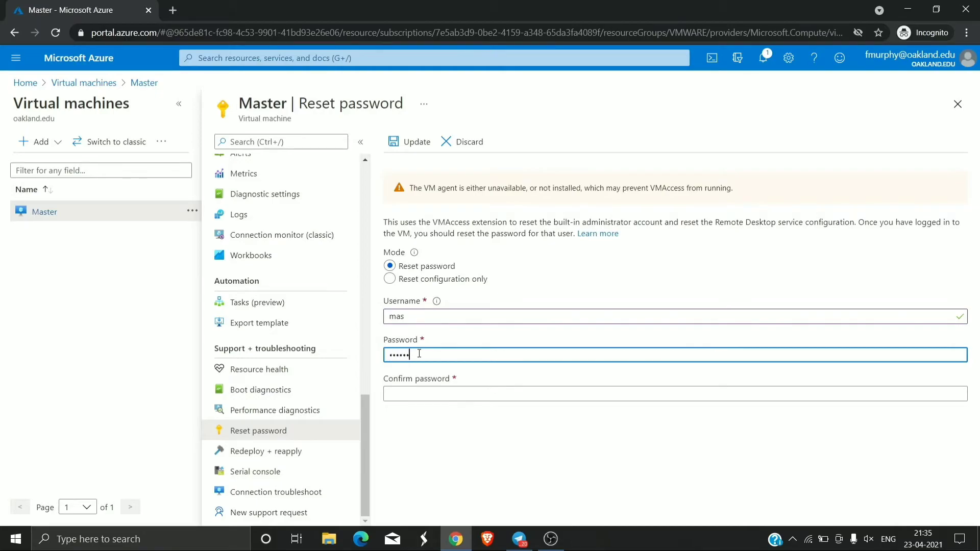
{"action": "type", "text": "•"}
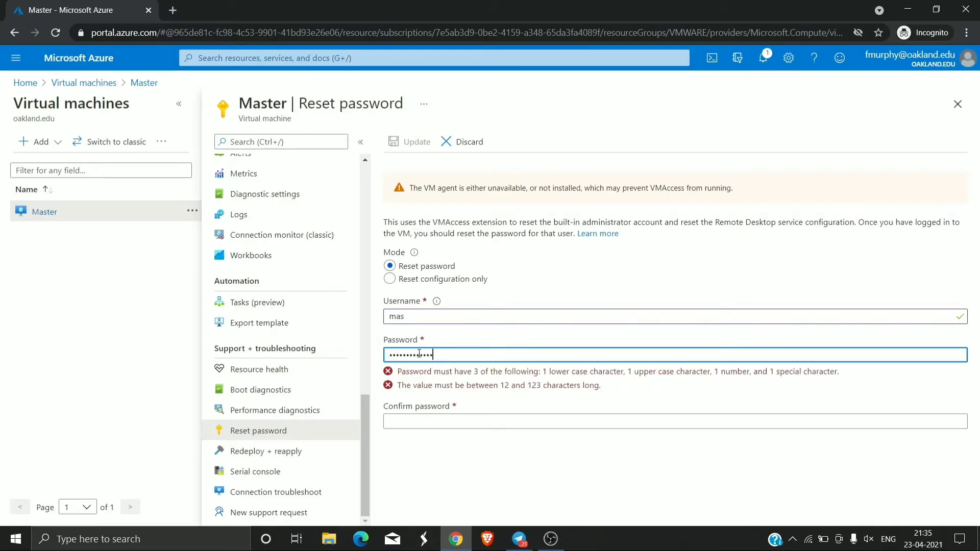
{"action": "type", "text": "•"}
{"action": "left_click", "coordinate": [444, 390]}
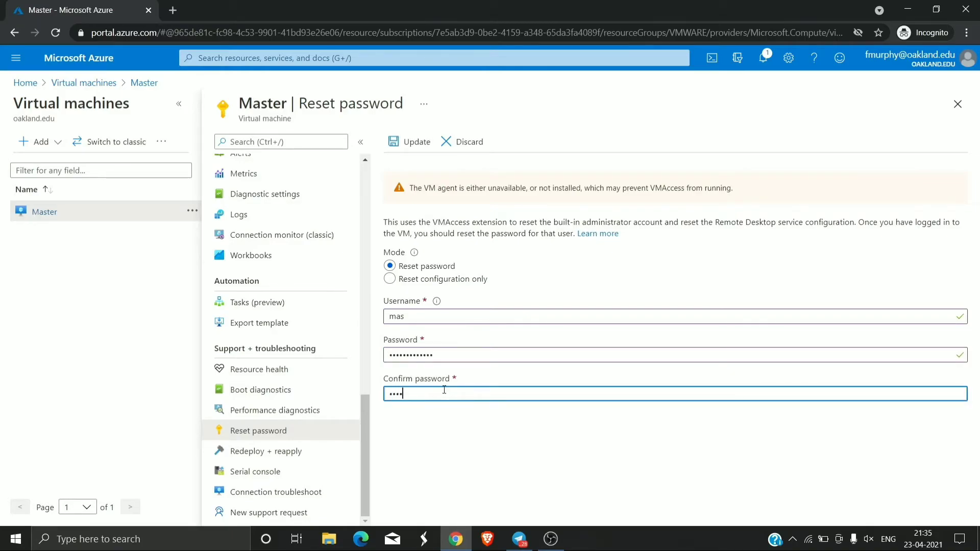
{"action": "type", "text": "•••••••••"}
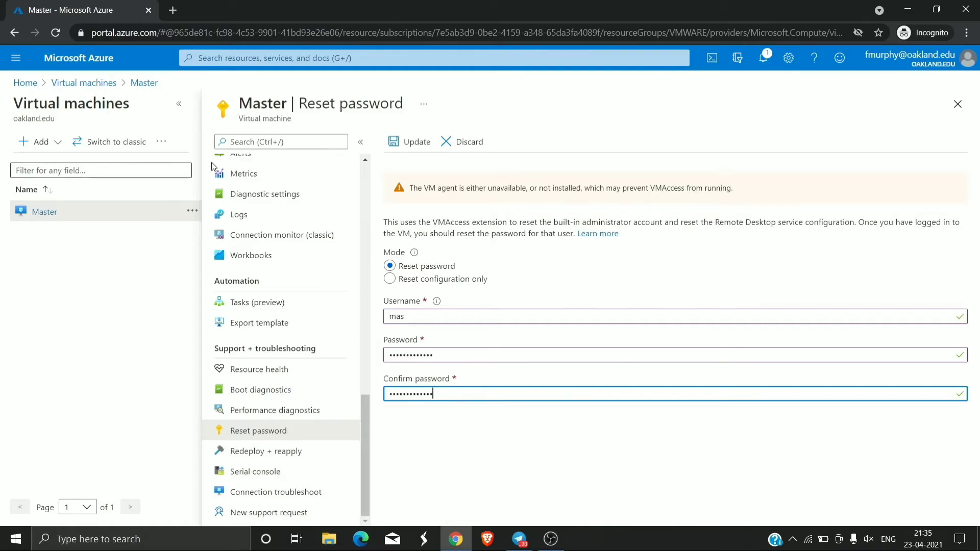
{"action": "left_click", "coordinate": [399, 142]}
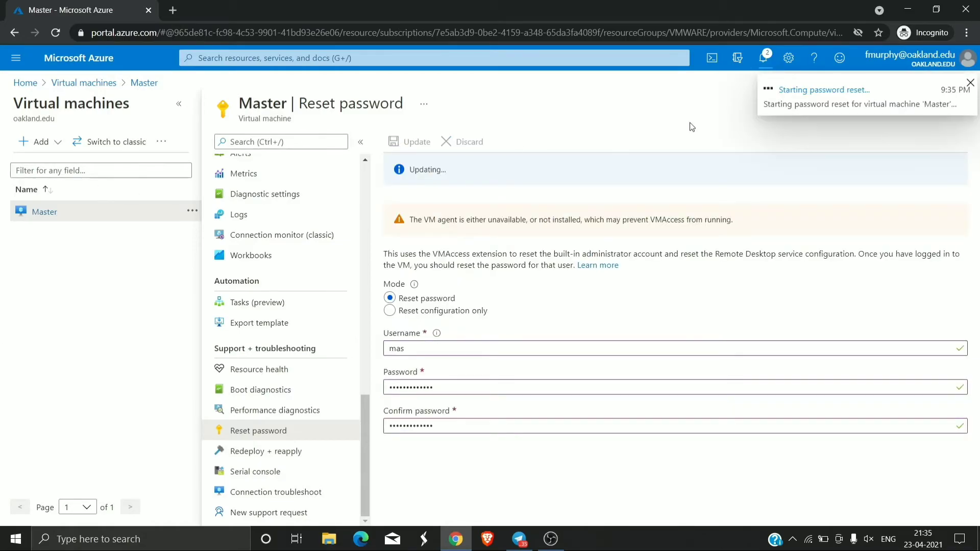
{"action": "left_click", "coordinate": [765, 64]}
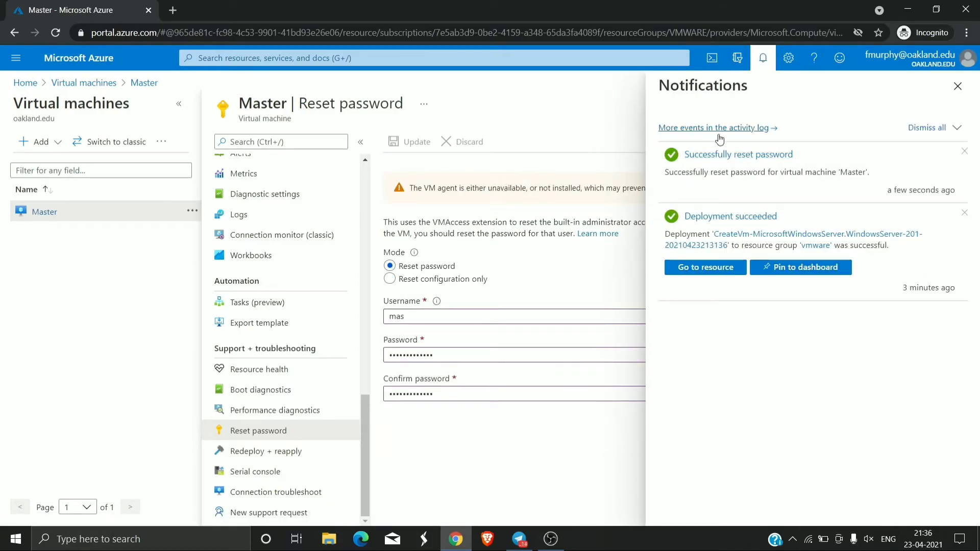
- Launch Remote Desktop Connection and connect to 52.172.164.79
{"action": "left_click", "coordinate": [215, 540]}
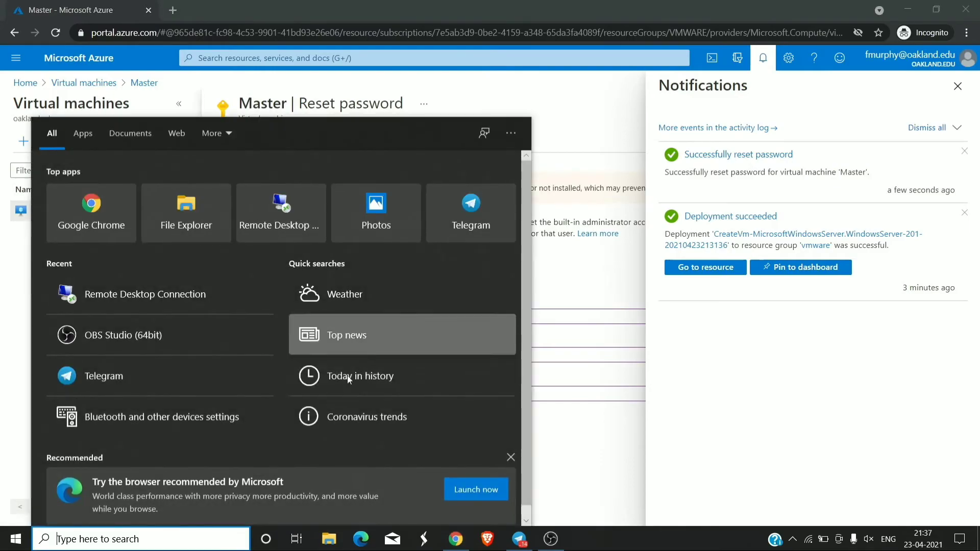
{"action": "type", "text": "r"}
{"action": "left_click", "coordinate": [82, 133]}
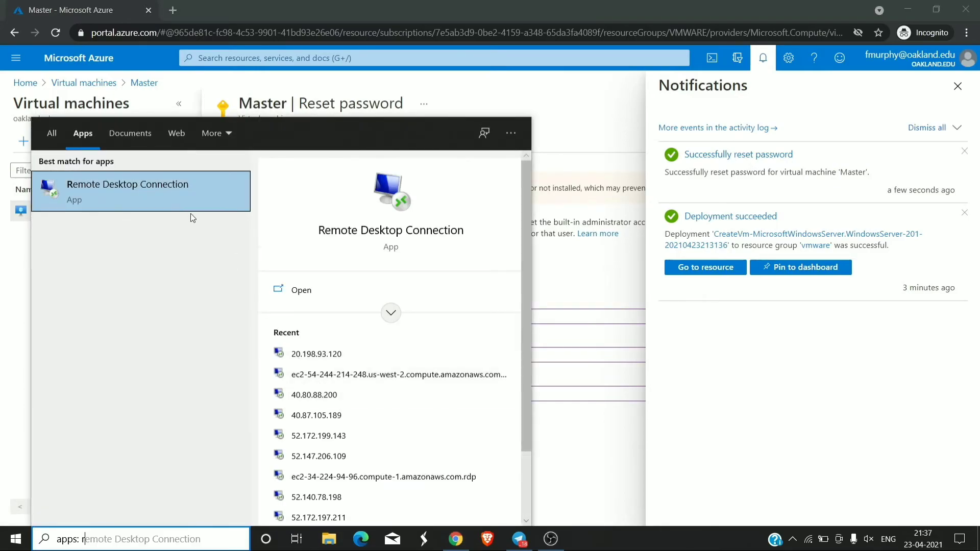
{"action": "left_click", "coordinate": [191, 209]}
{"action": "key", "text": "BackSpace"}
{"action": "type", "text": "52.172.164.79"}
{"action": "key", "text": "Return"}
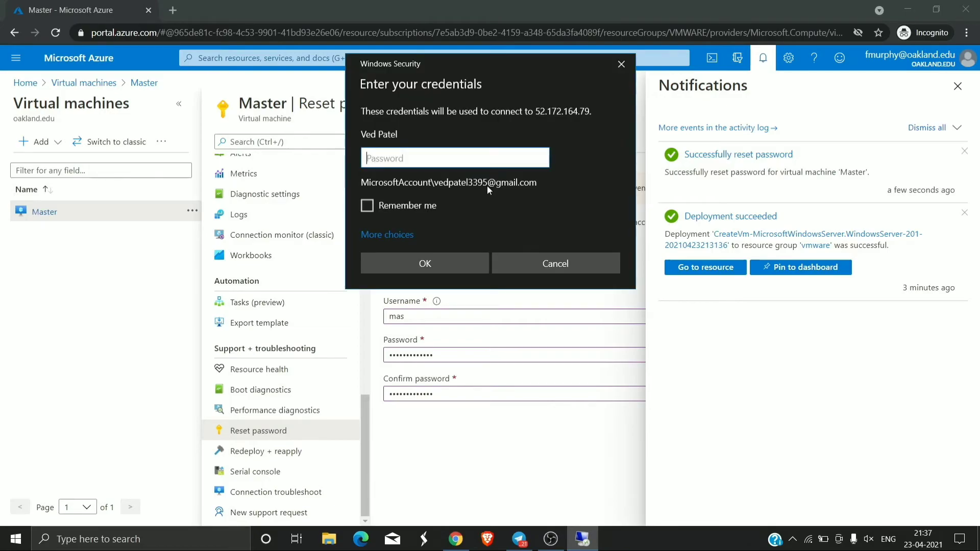
- Sign in with the VM admin account and new password, then accept the certificate
{"action": "left_click", "coordinate": [385, 234]}
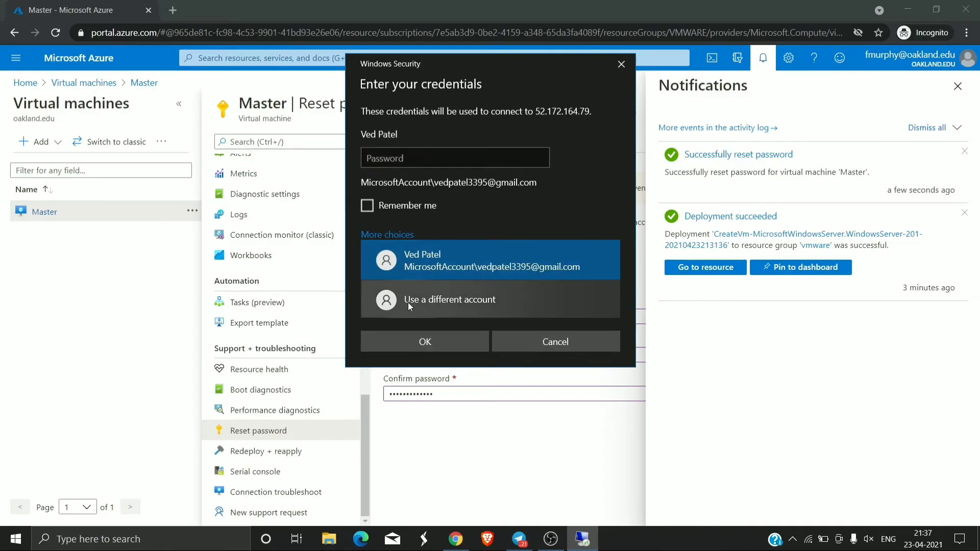
{"action": "left_click", "coordinate": [408, 300]}
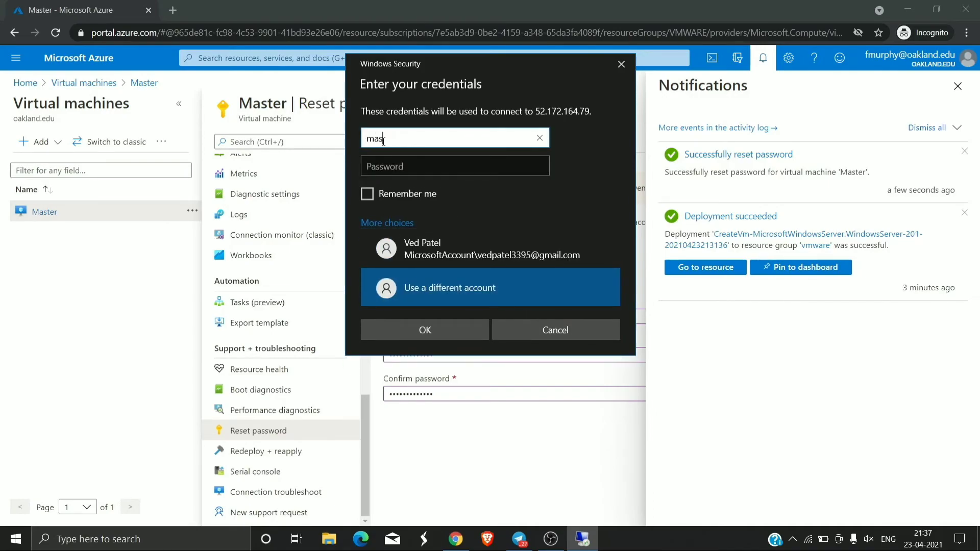
{"action": "key", "text": "Tab"}
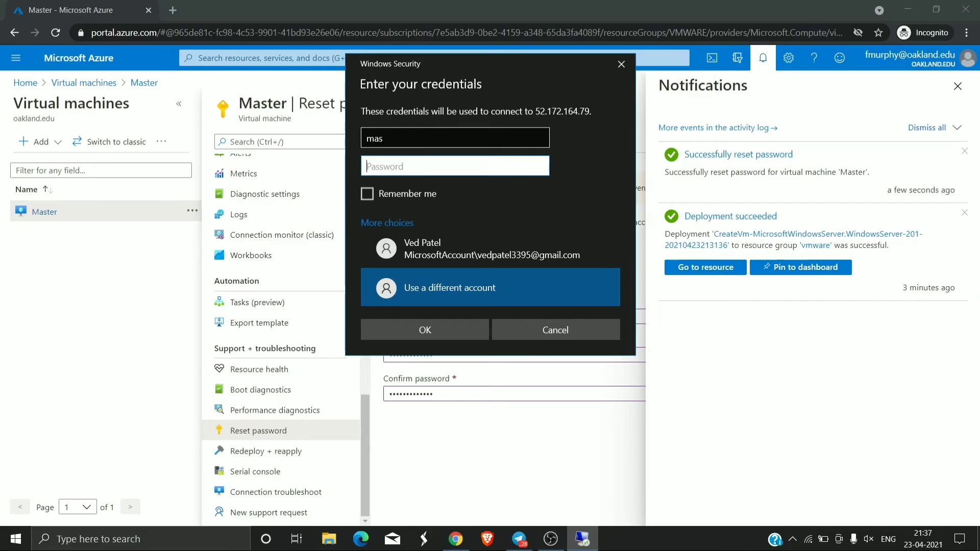
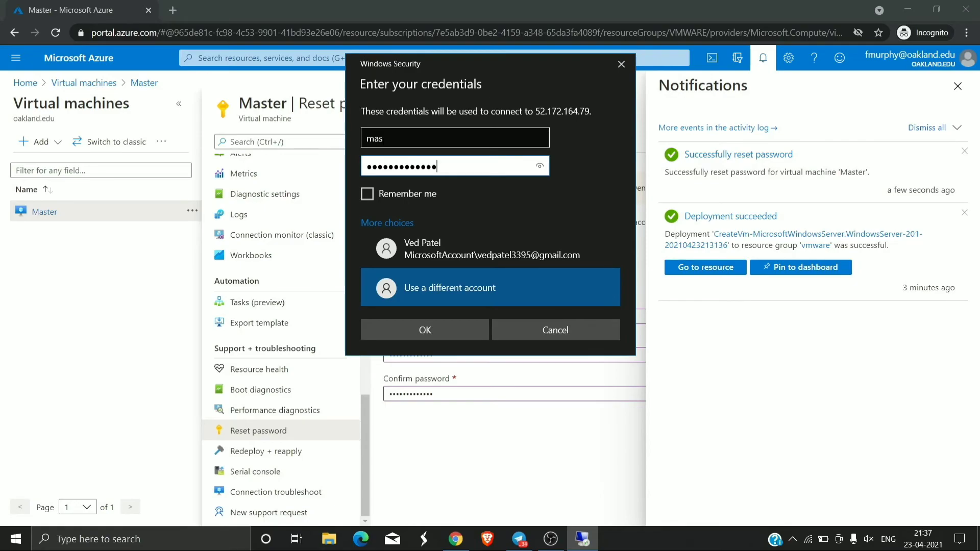
{"action": "left_click", "coordinate": [430, 332]}
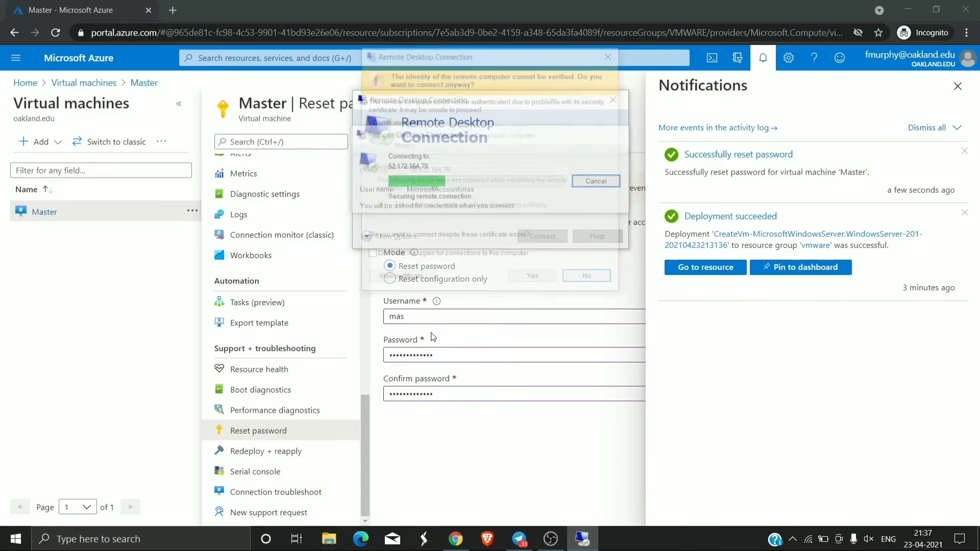
{"action": "left_click", "coordinate": [533, 279]}
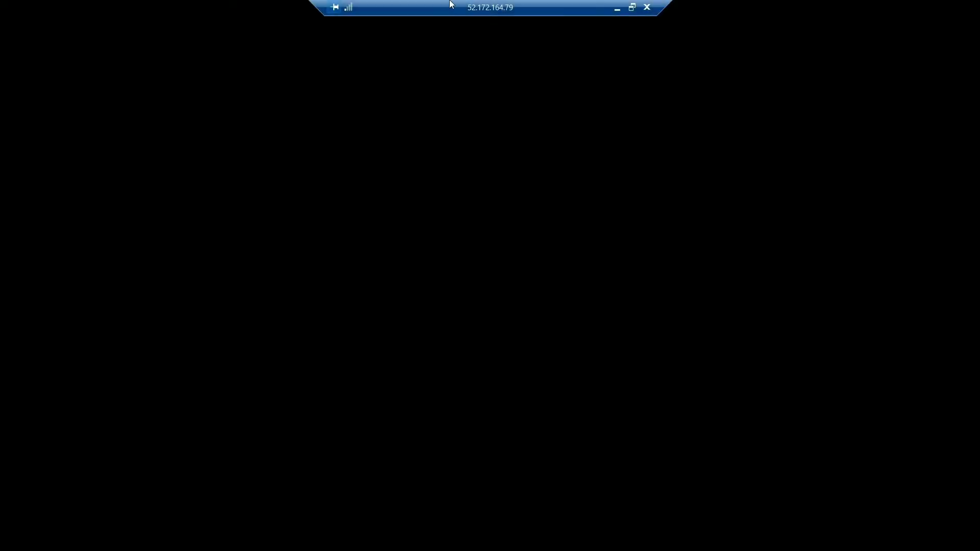
{"action": "left_click_drag", "start_coordinate": [451, 4], "coordinate": [482, 7]}
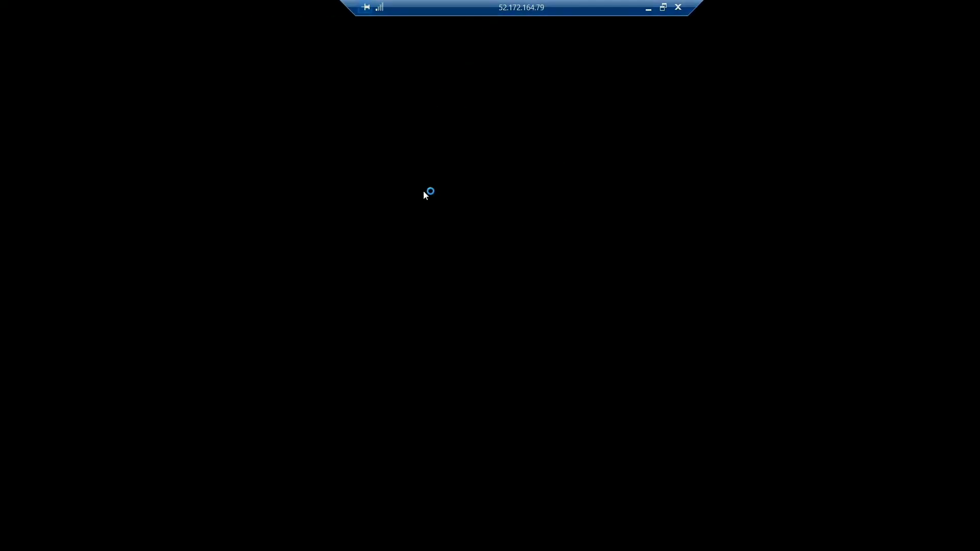